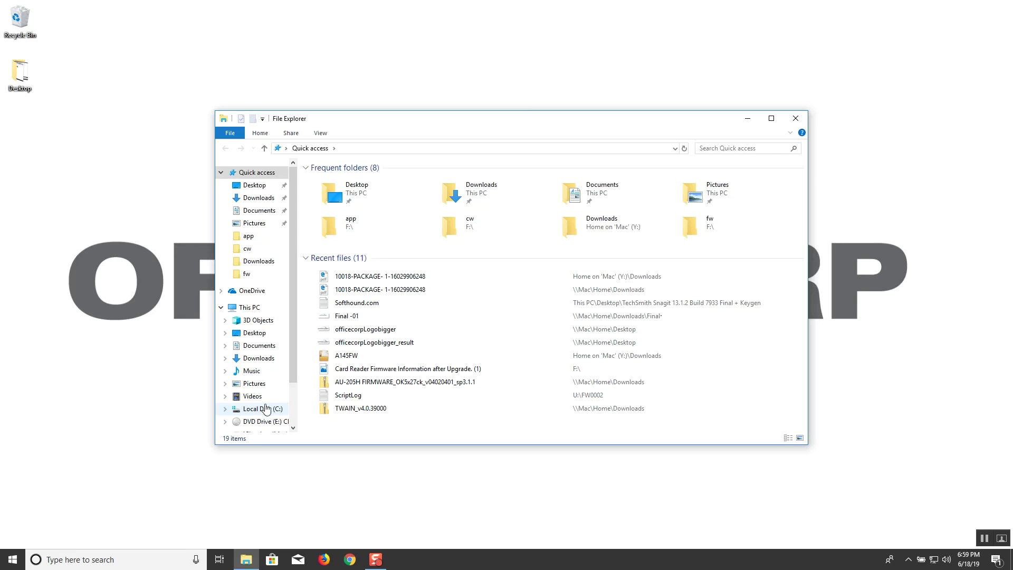
# Step: Open the Local Disk (C:) drive from This PC
pyautogui.click(262, 311)
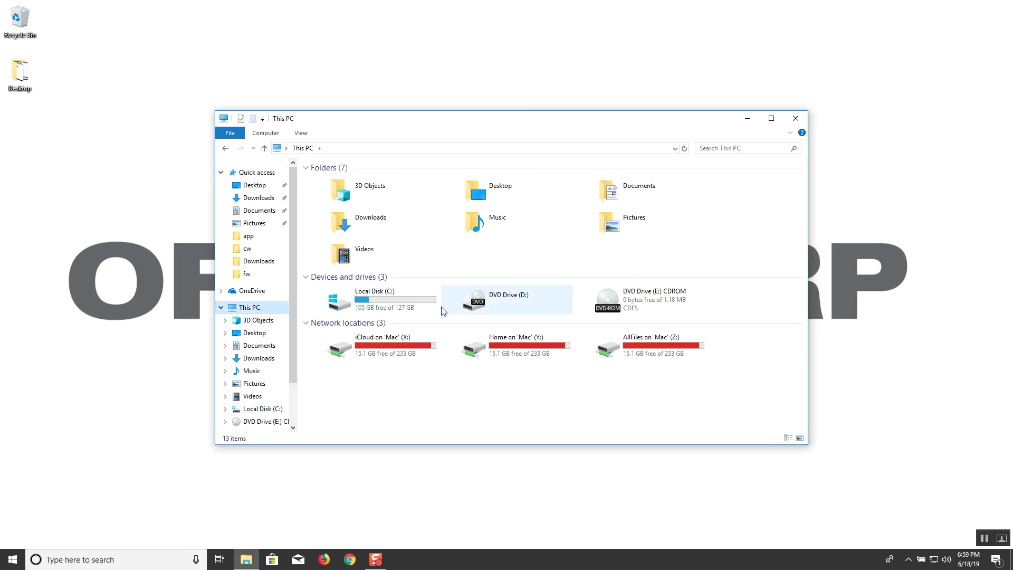
pyautogui.click(384, 297)
pyautogui.doubleClick(384, 297)
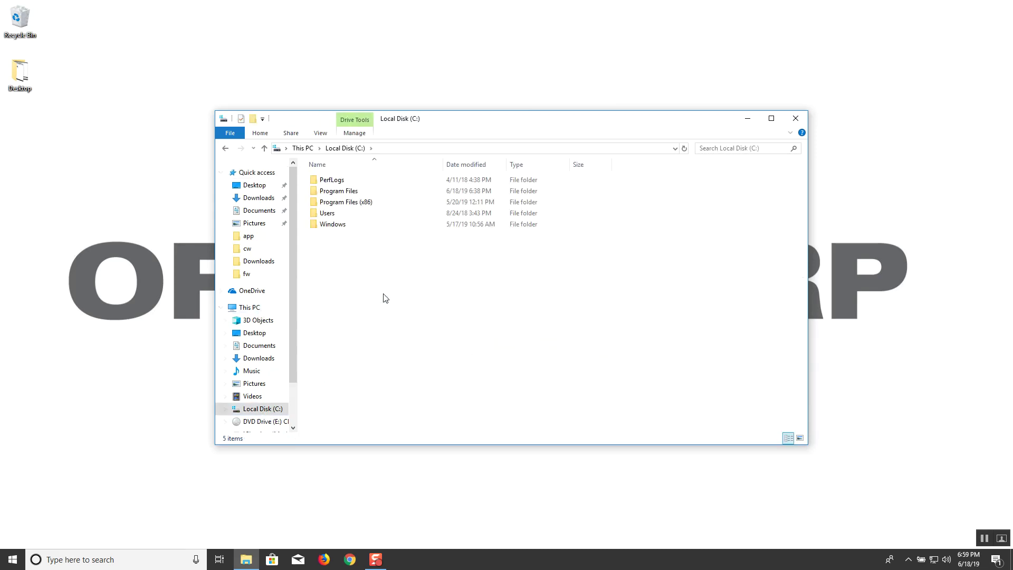
# Step: Create a new folder named Scans at the root of C:
pyautogui.rightClick(348, 253)
pyautogui.moveTo(379, 363)
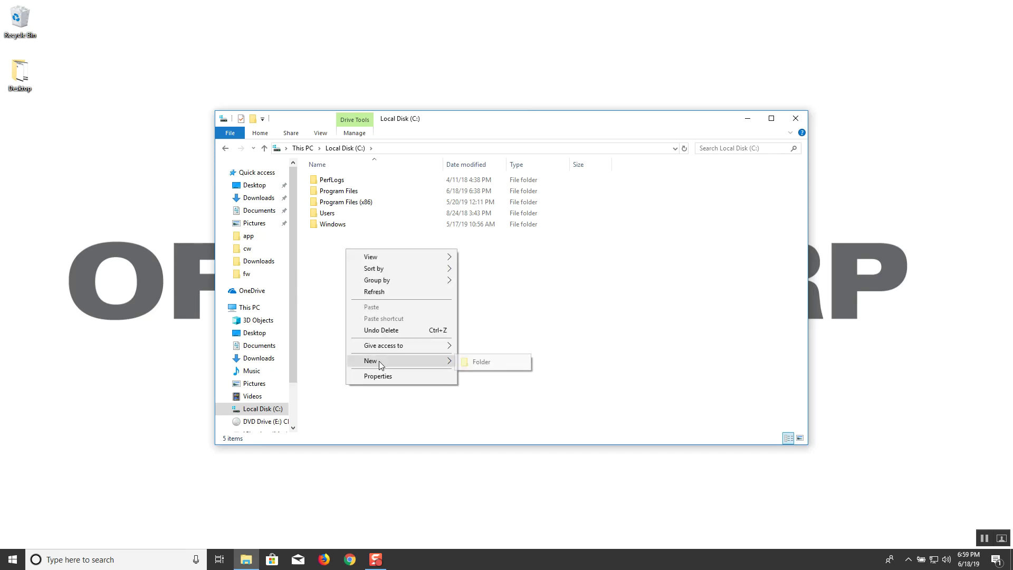
pyautogui.click(476, 368)
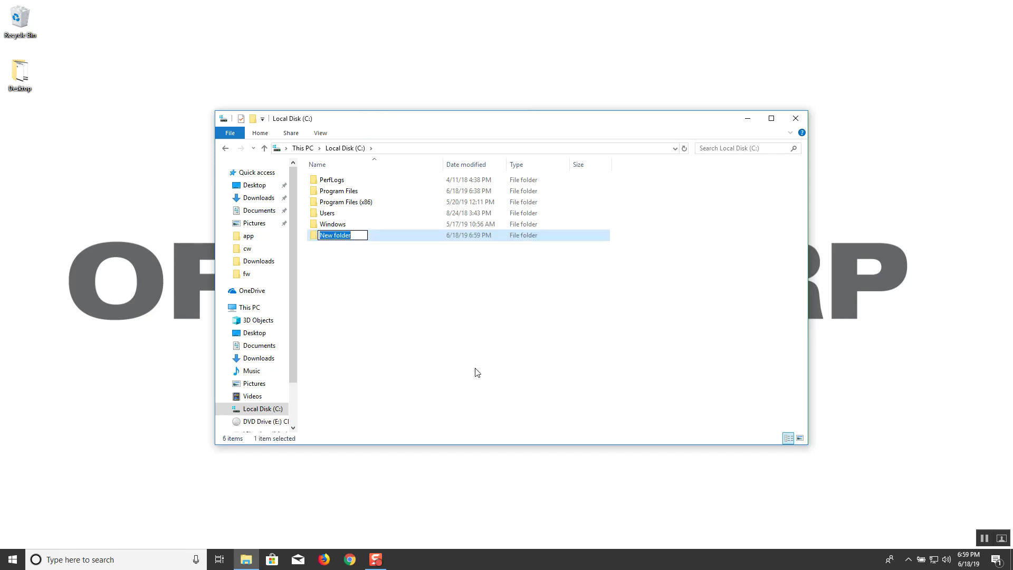
pyautogui.write('Scans')
pyautogui.press('Return')
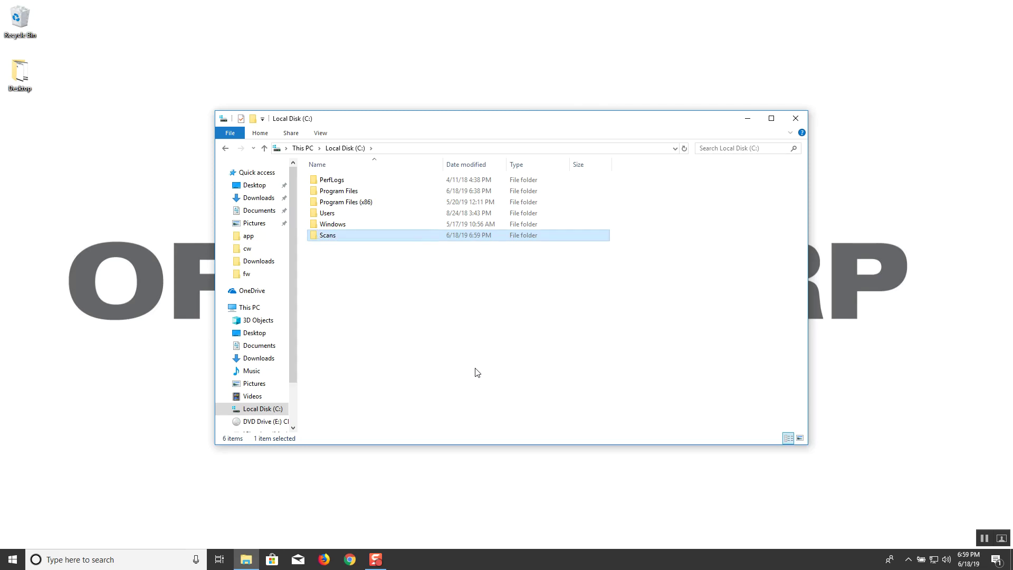
pyautogui.rightClick(340, 237)
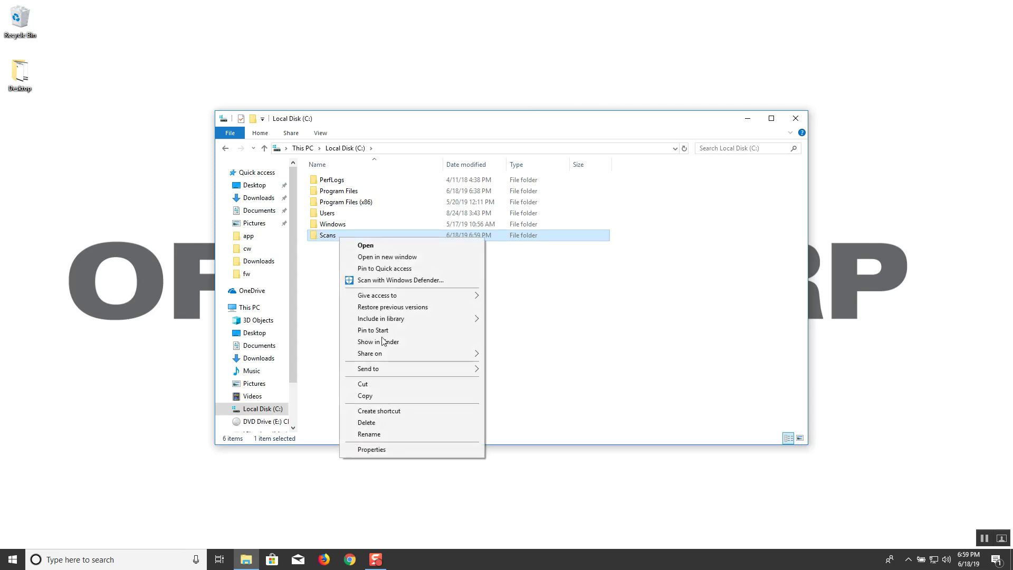
# Step: From the Scans folder's Sharing properties, add Everyone and Guest to the share list
pyautogui.click(371, 449)
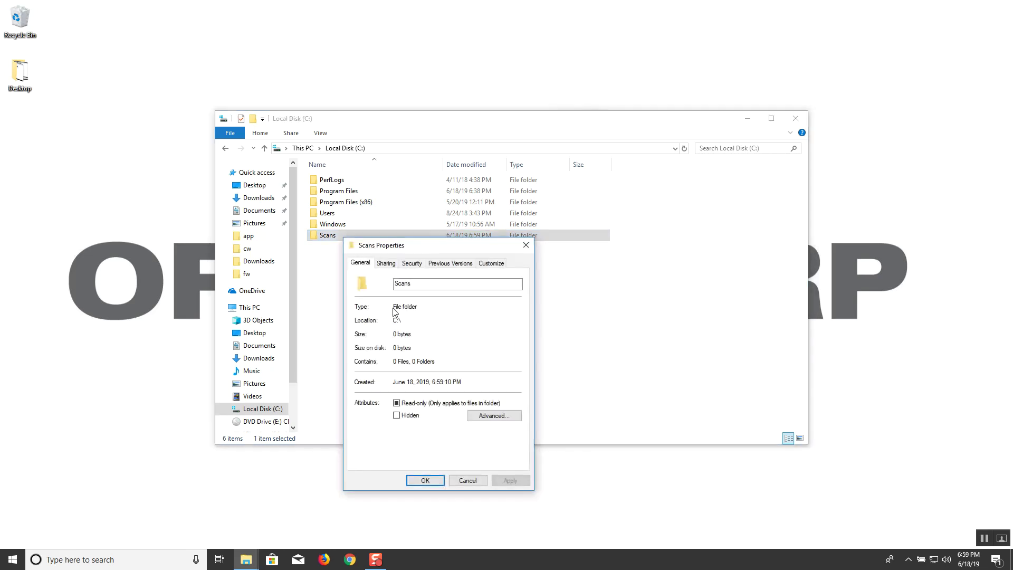
pyautogui.click(387, 263)
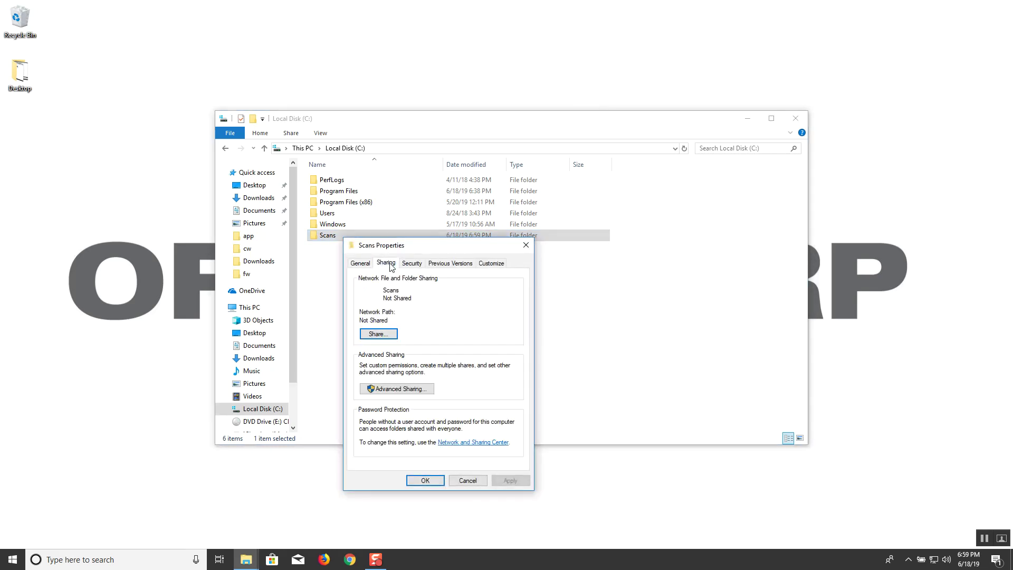
pyautogui.click(378, 334)
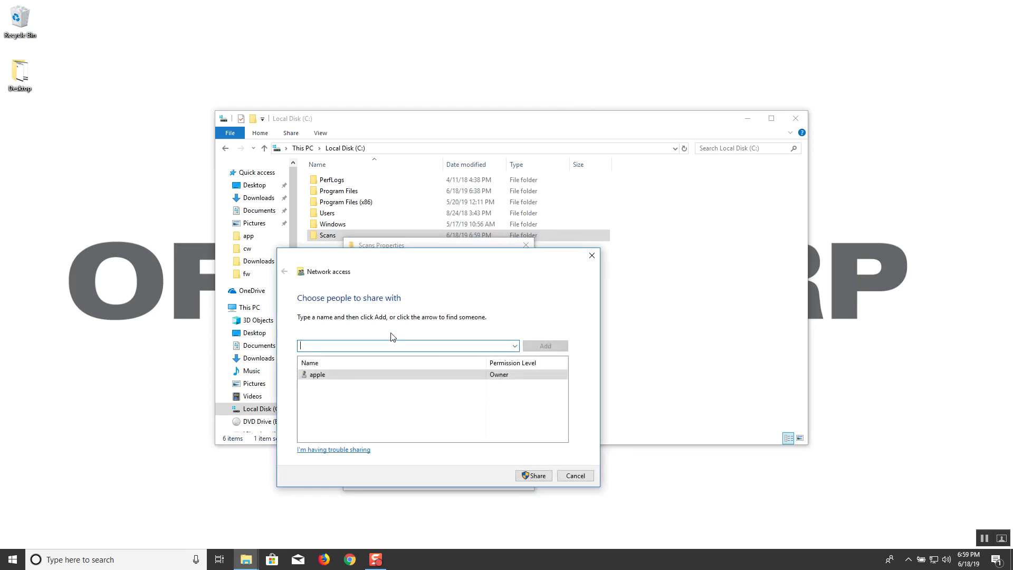
pyautogui.write('Everyone')
pyautogui.press('Return')
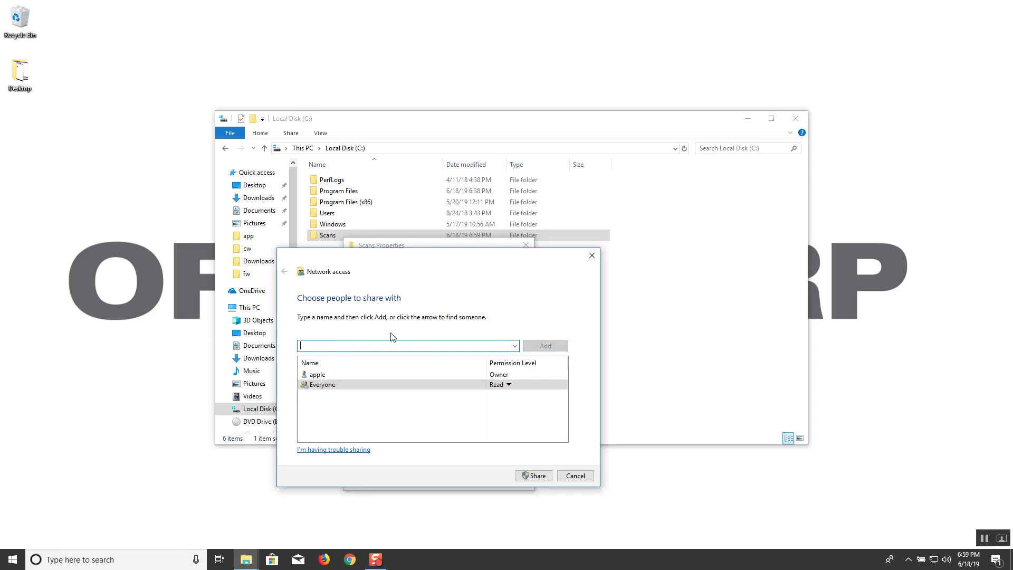
pyautogui.write('Guest')
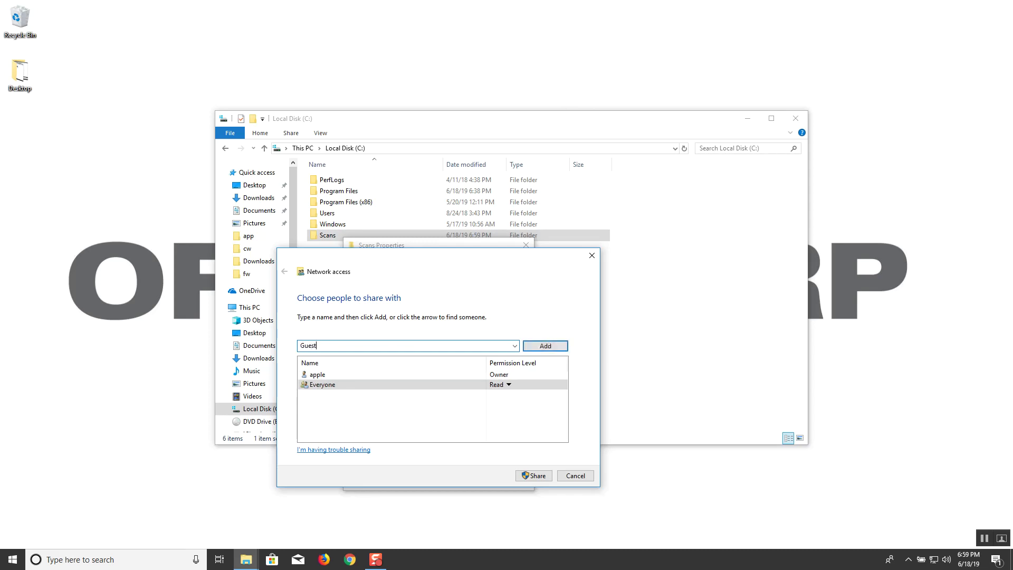
pyautogui.press('Return')
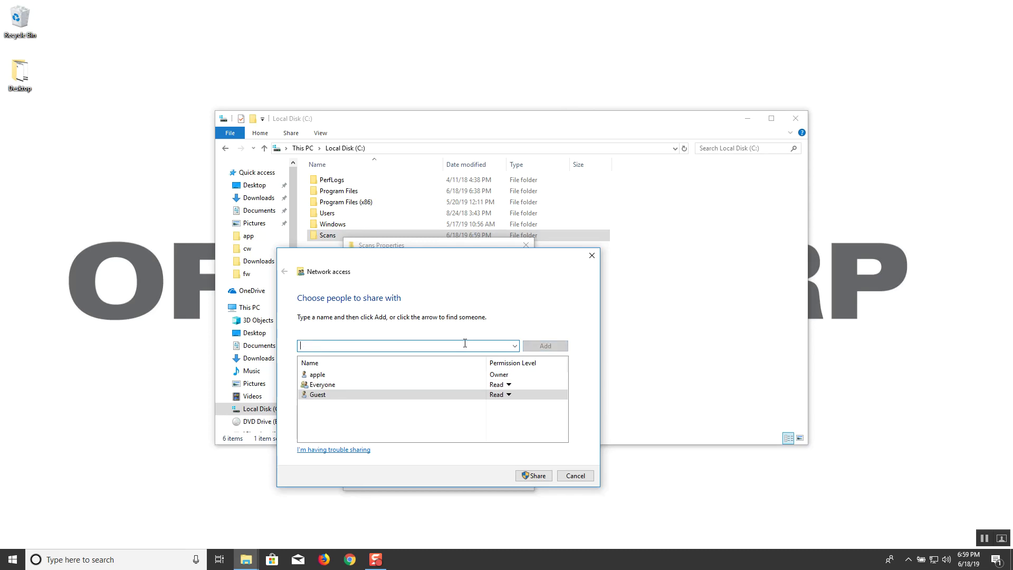
# Step: Give Everyone and Guest Read/Write permission and apply the share
pyautogui.click(509, 386)
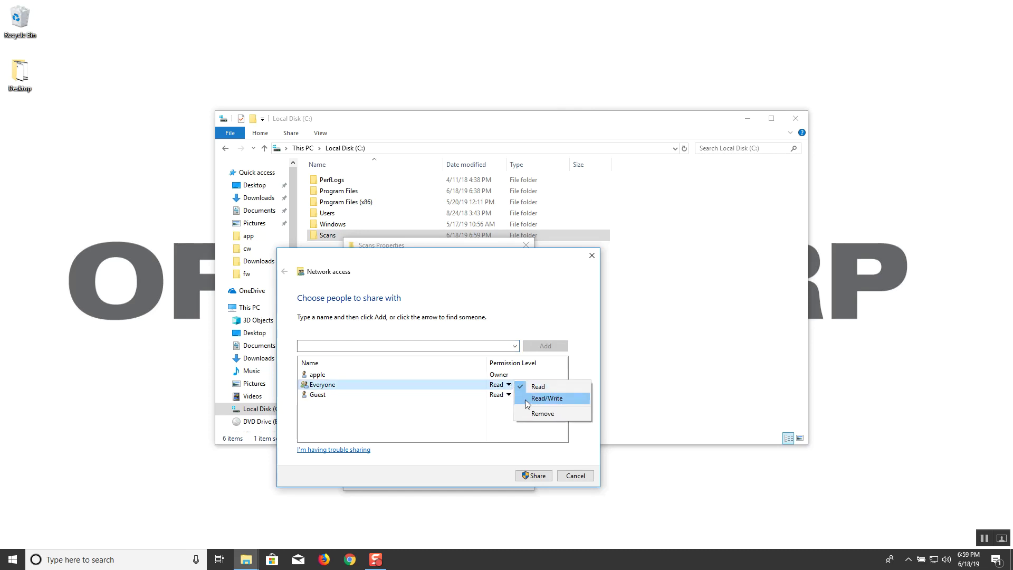
pyautogui.click(543, 398)
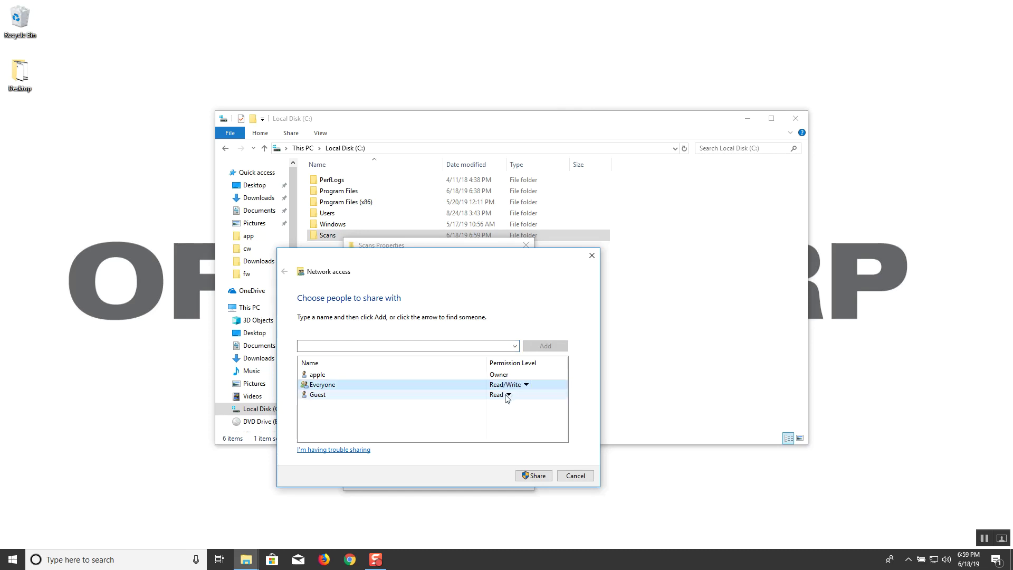
pyautogui.click(508, 396)
pyautogui.click(521, 409)
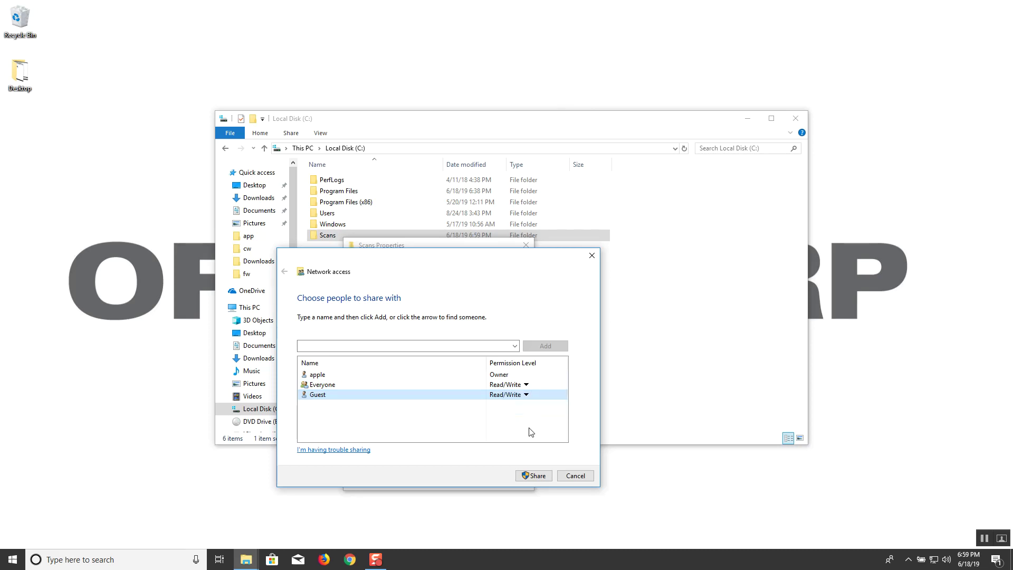
pyautogui.click(535, 478)
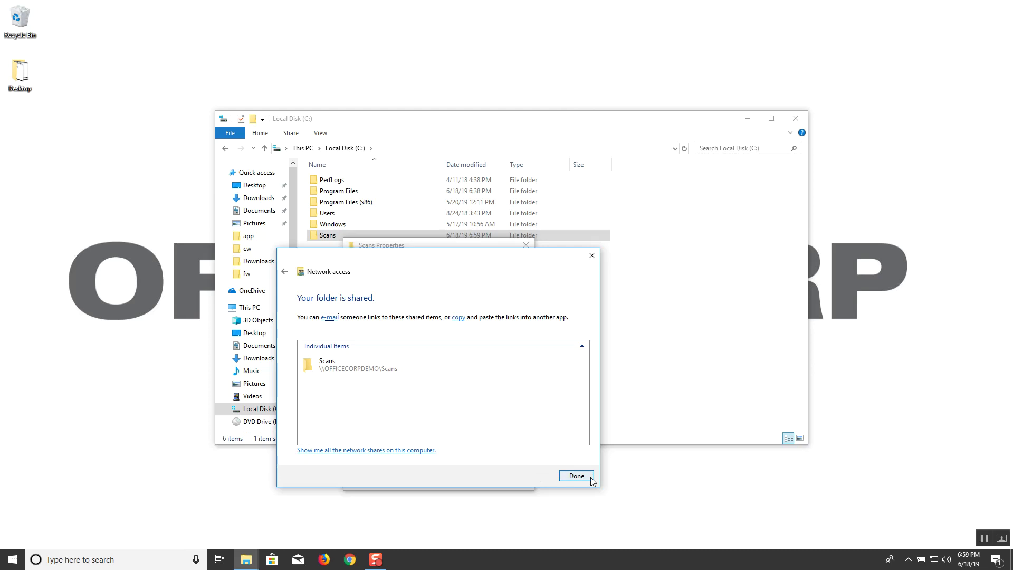
pyautogui.click(576, 476)
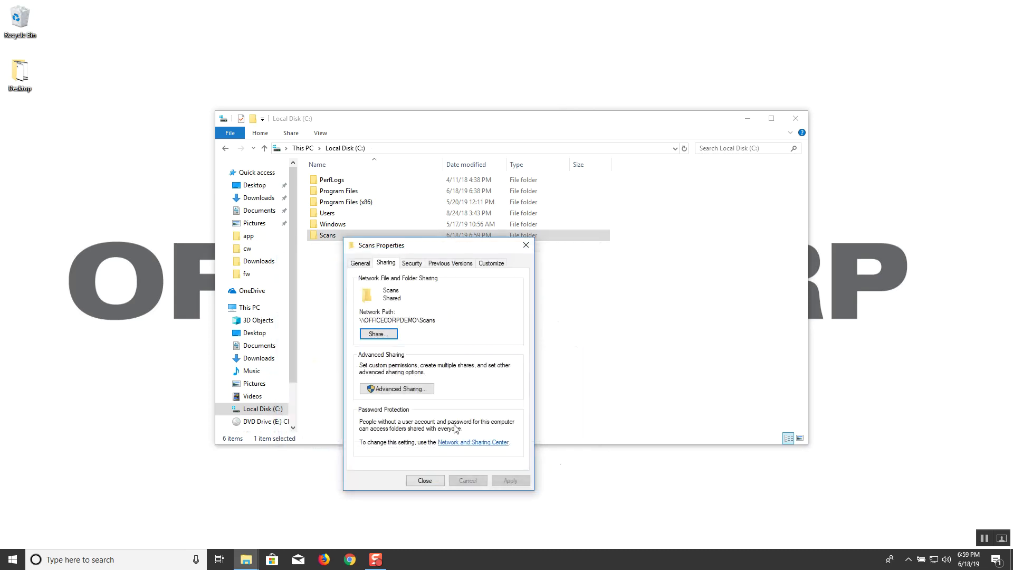
# Step: In Advanced Sharing, add Guest to the Scans share permissions with Full Control
pyautogui.click(423, 389)
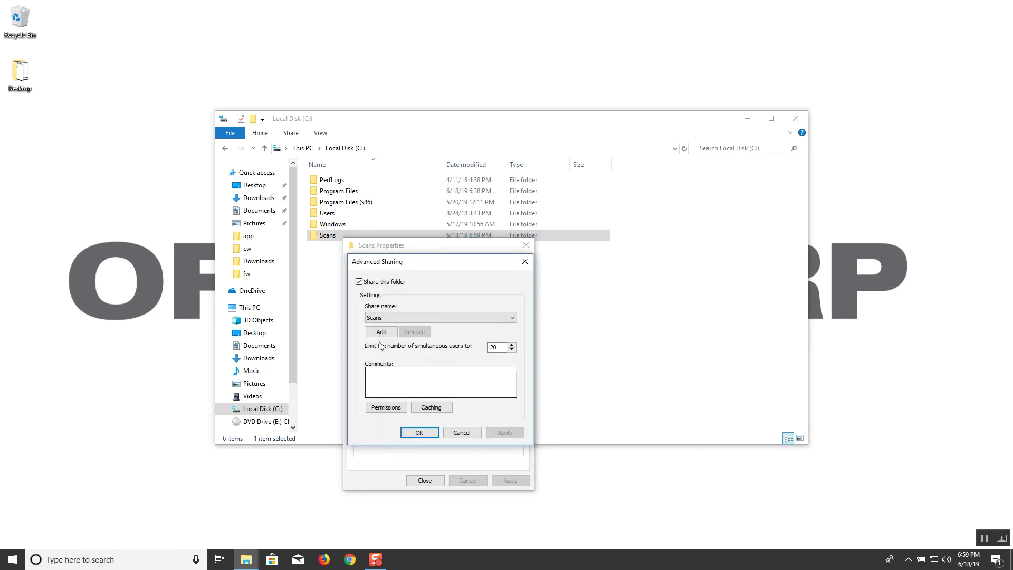
pyautogui.click(391, 410)
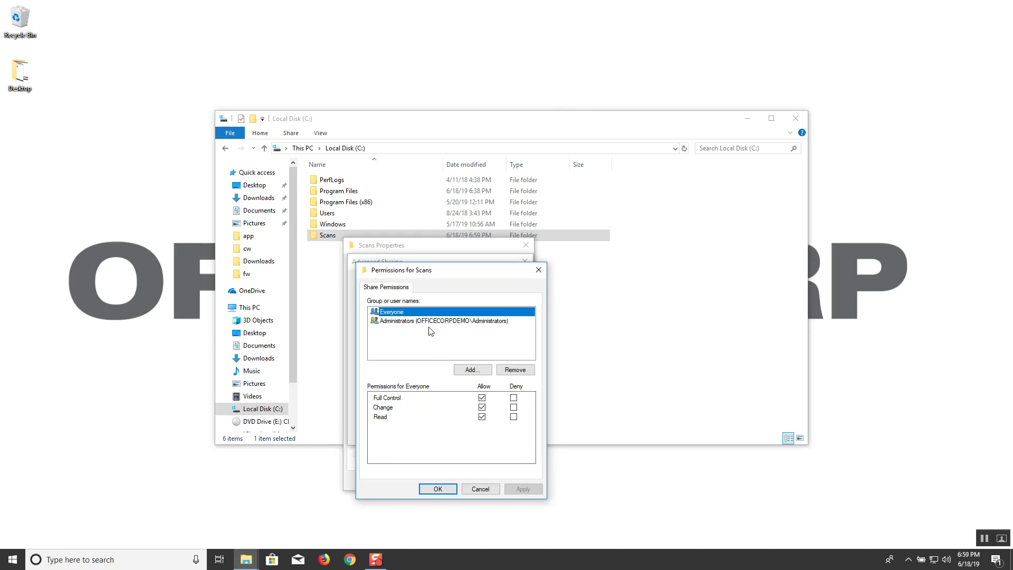
pyautogui.click(475, 370)
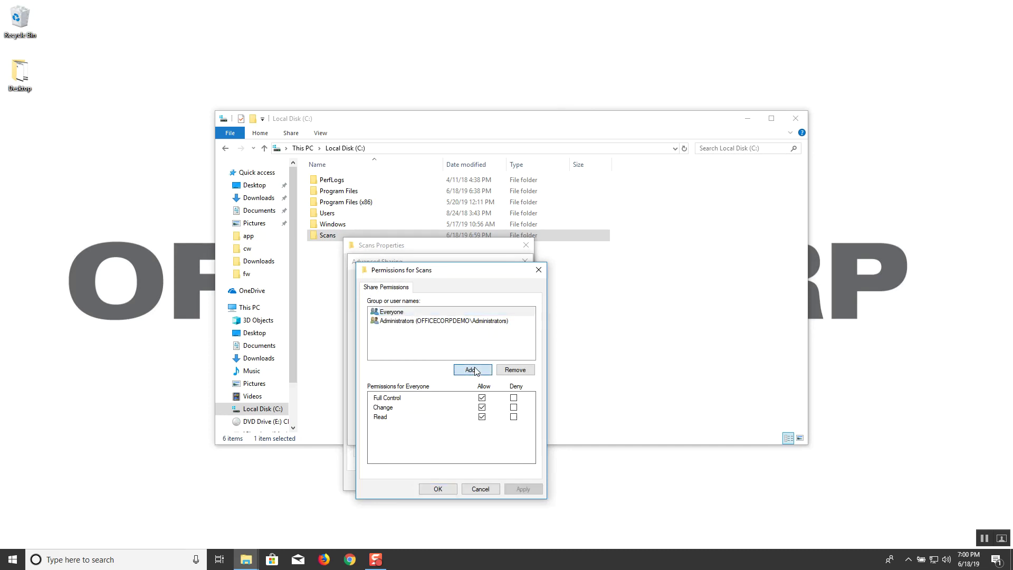
pyautogui.write('Guest')
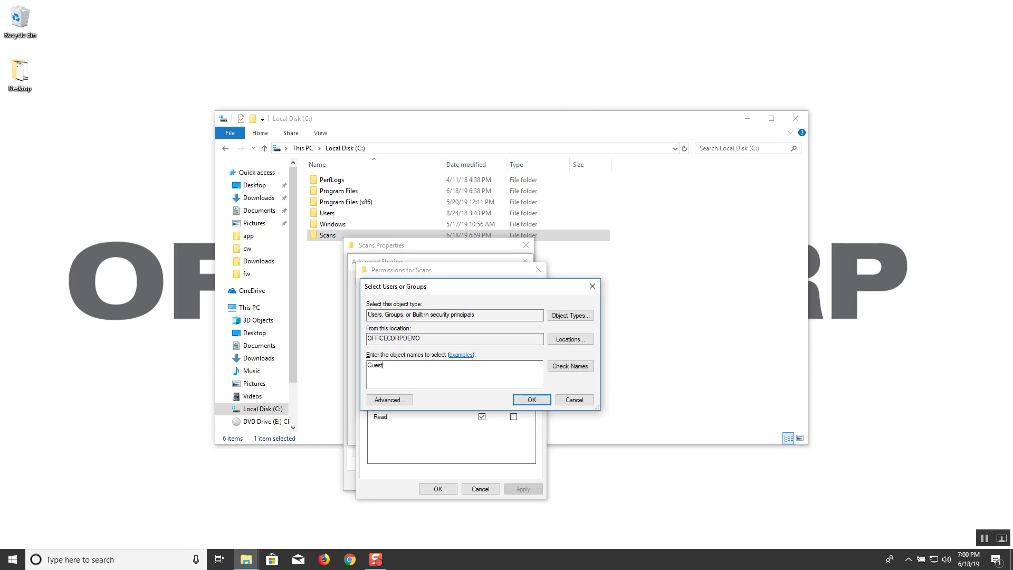
pyautogui.click(566, 370)
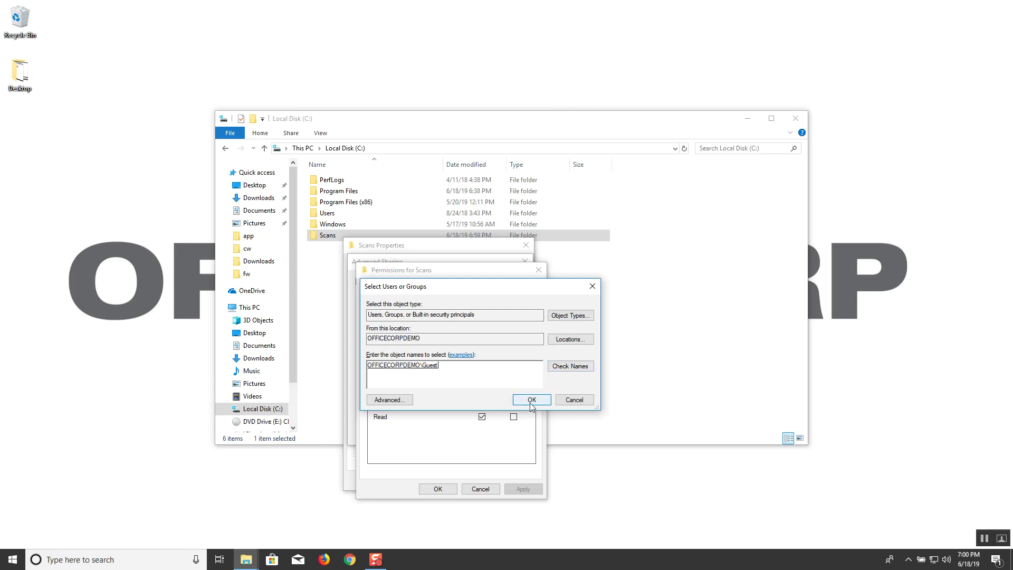
pyautogui.click(531, 401)
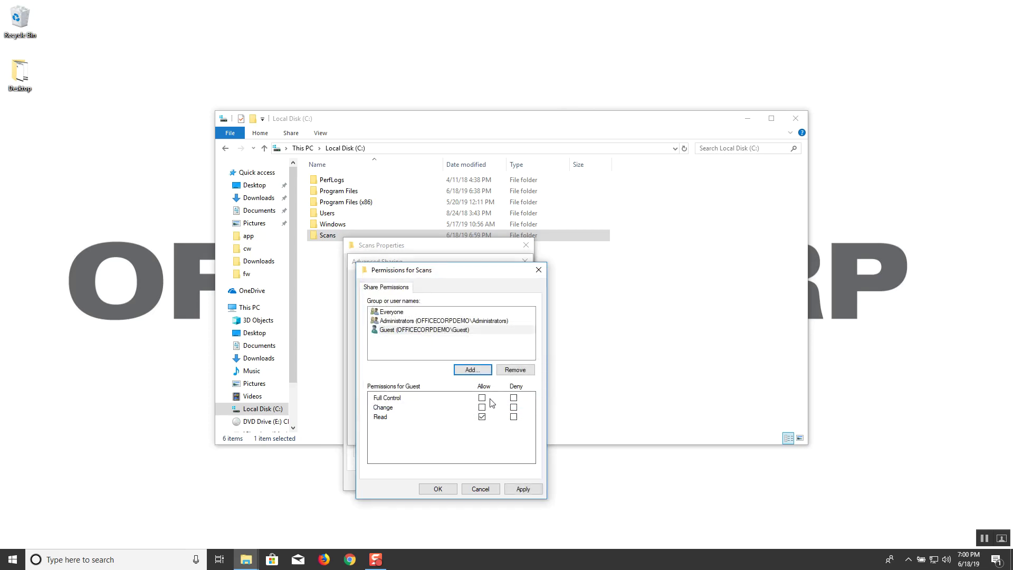
pyautogui.click(483, 399)
# Step: Apply and confirm the share permissions and the advanced sharing settings
pyautogui.click(523, 490)
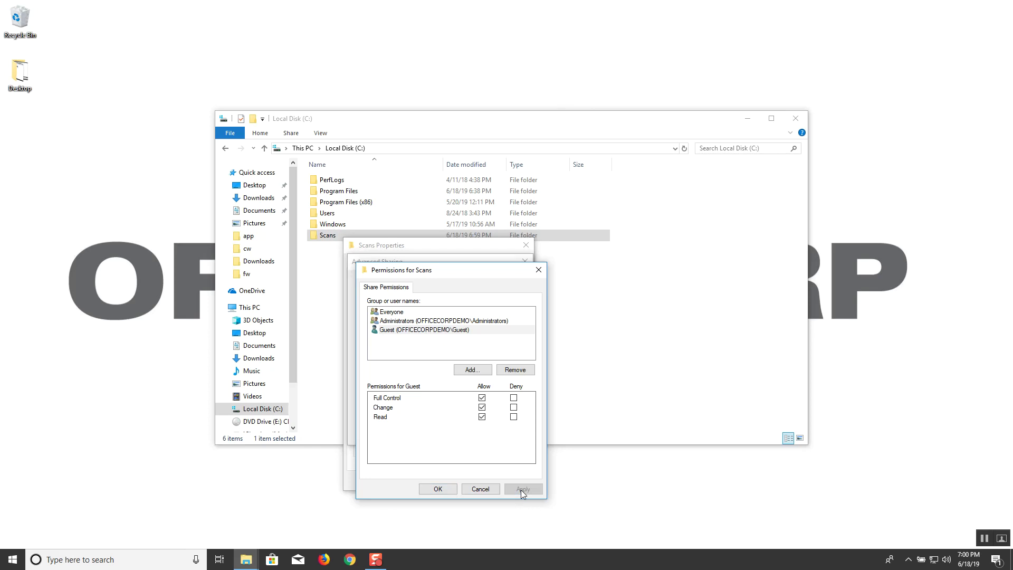
pyautogui.click(438, 489)
pyautogui.click(505, 432)
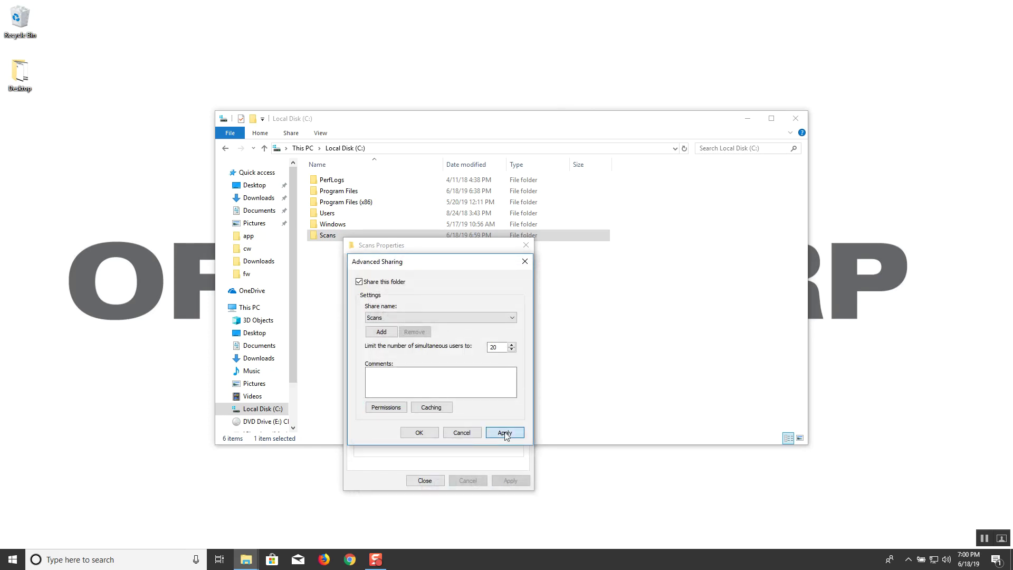
pyautogui.click(420, 432)
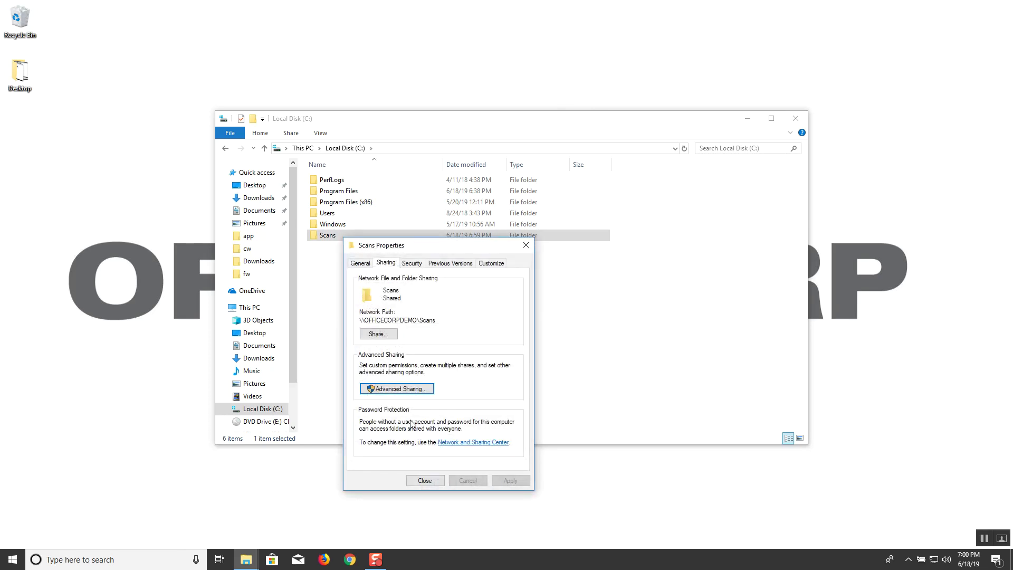
# Step: Open Advanced sharing settings via the Network and Sharing Center link
pyautogui.click(471, 443)
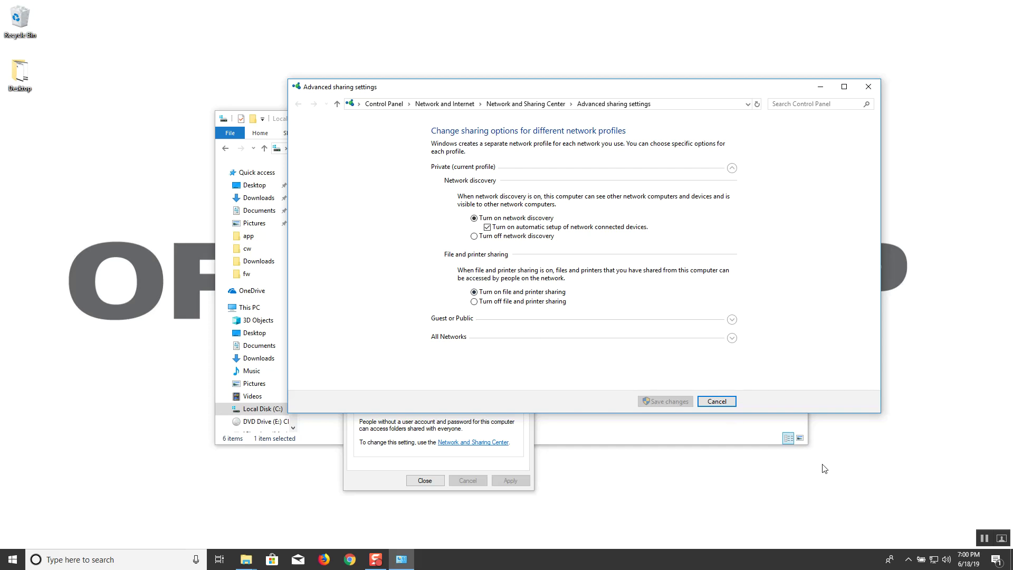
# Step: Confirm in Network & Internet settings that the Ethernet profile is Private, then close Settings
pyautogui.rightClick(934, 564)
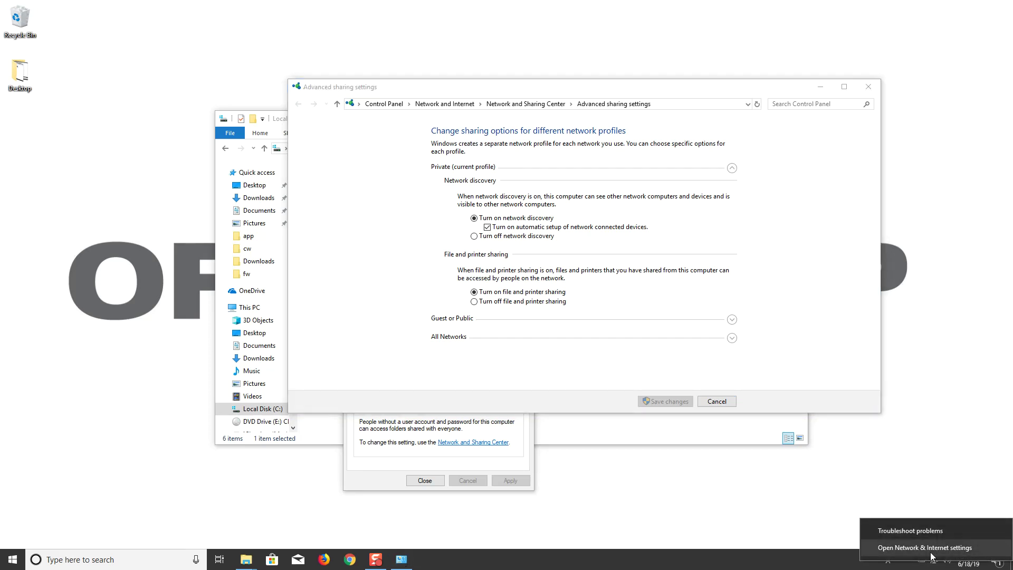
pyautogui.click(931, 552)
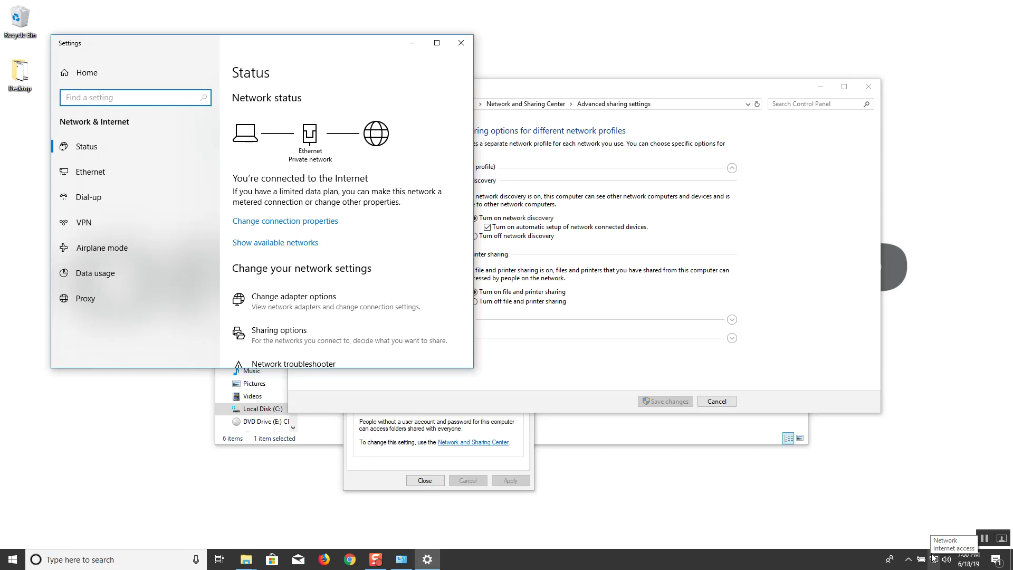
pyautogui.click(307, 222)
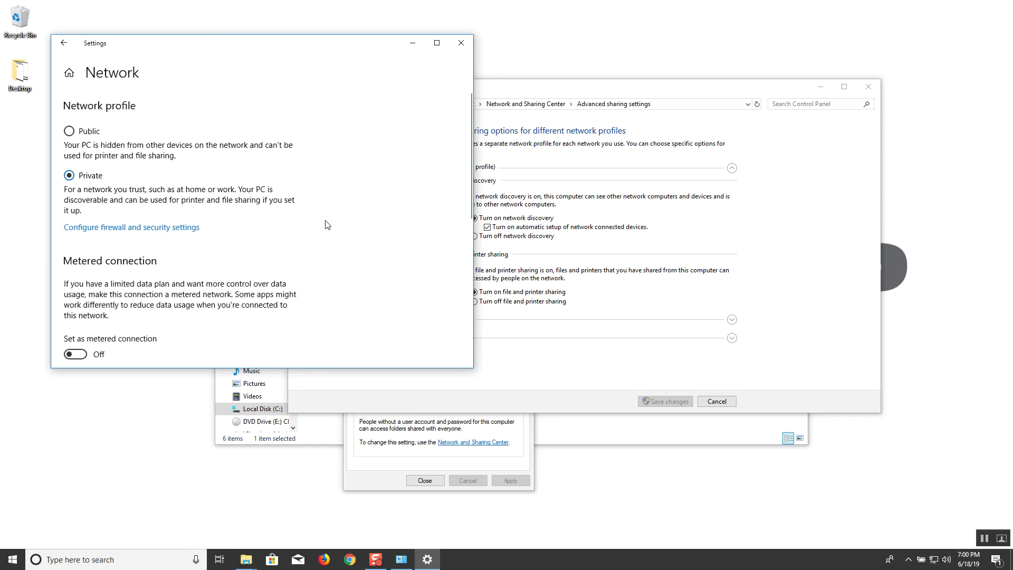
pyautogui.click(462, 43)
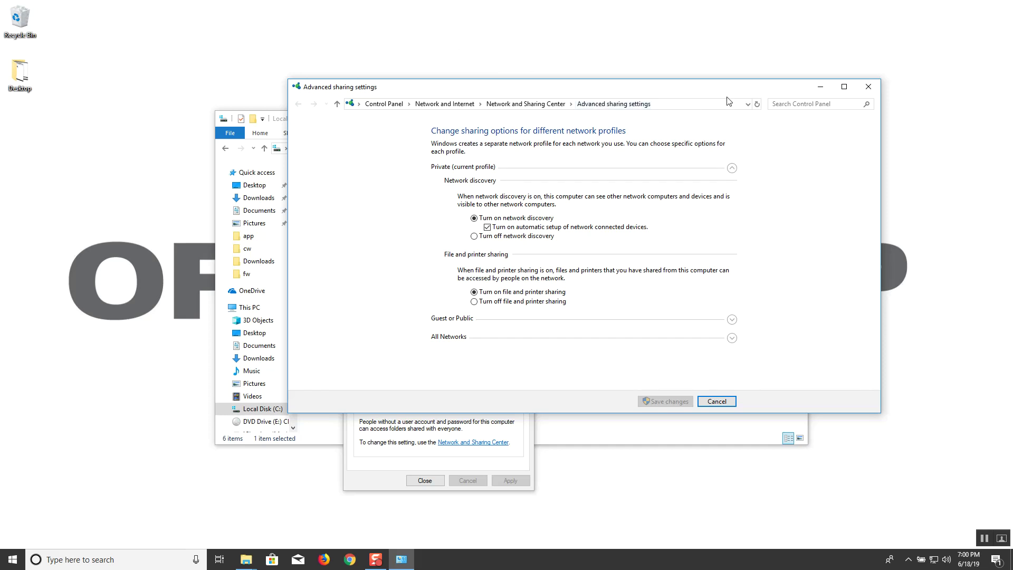
# Step: Reopen Advanced sharing settings, review All Networks with password-protected sharing off, and close it
pyautogui.click(869, 88)
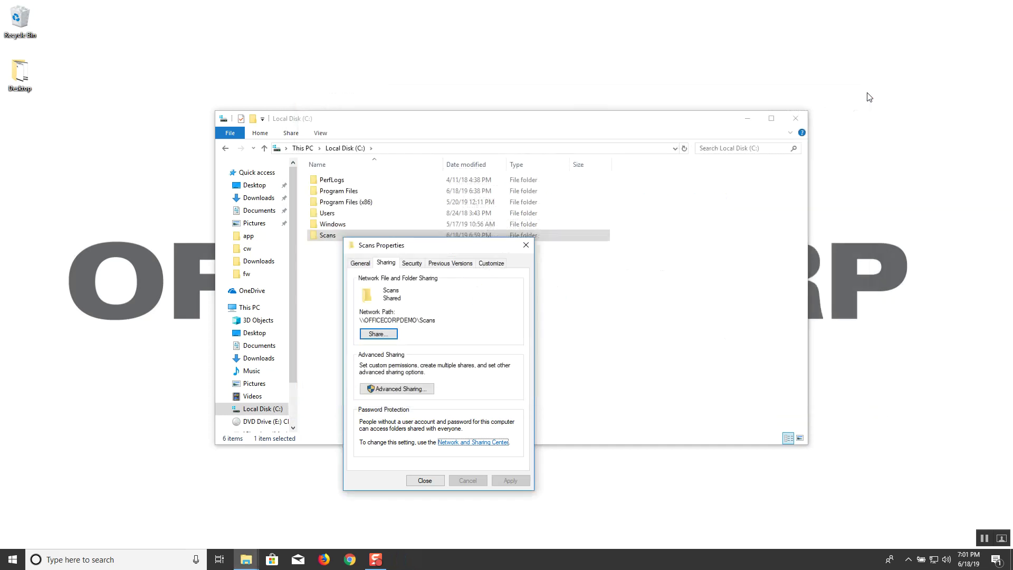
pyautogui.click(457, 443)
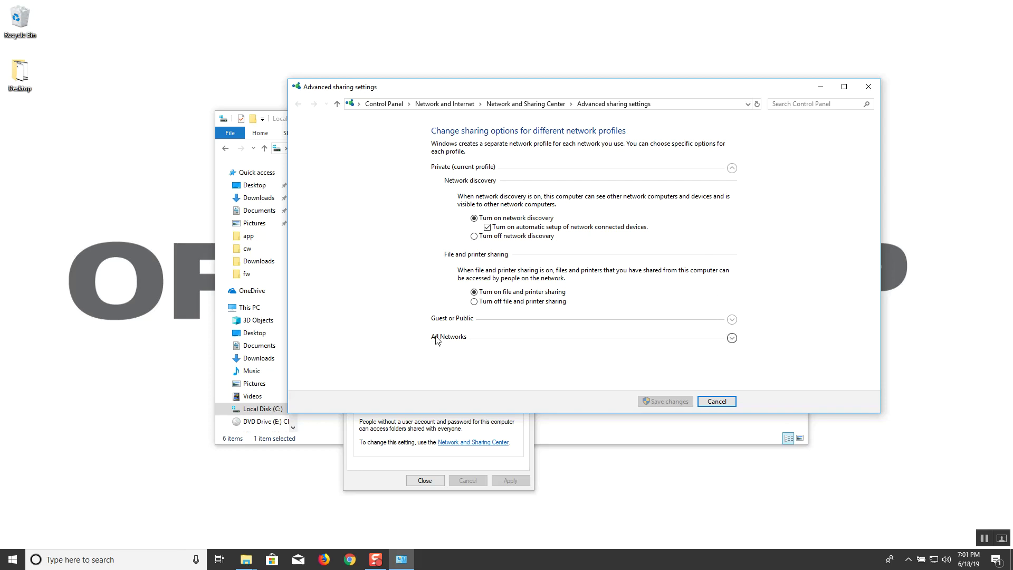
pyautogui.click(457, 340)
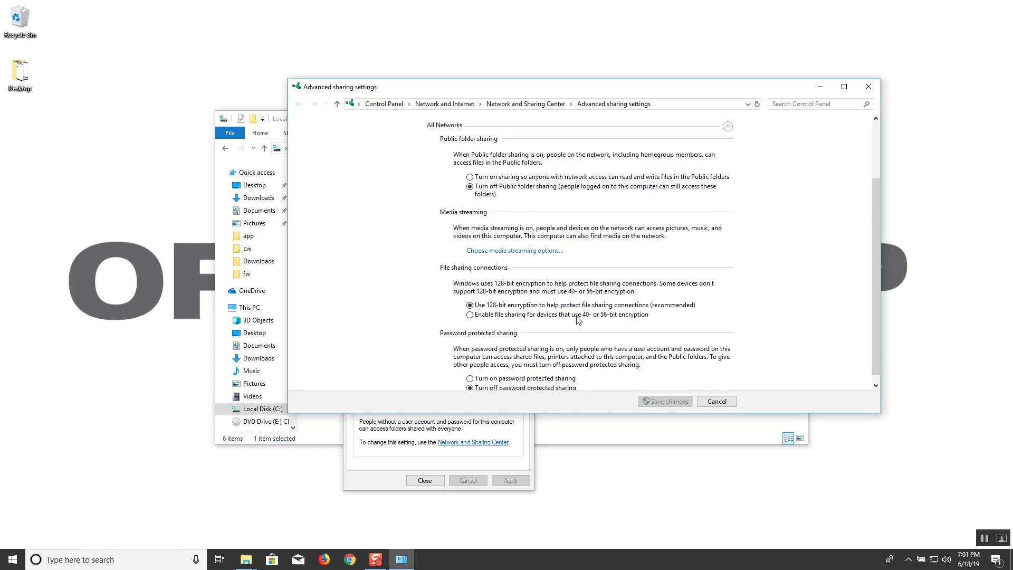
pyautogui.scroll(5, 814, 245)
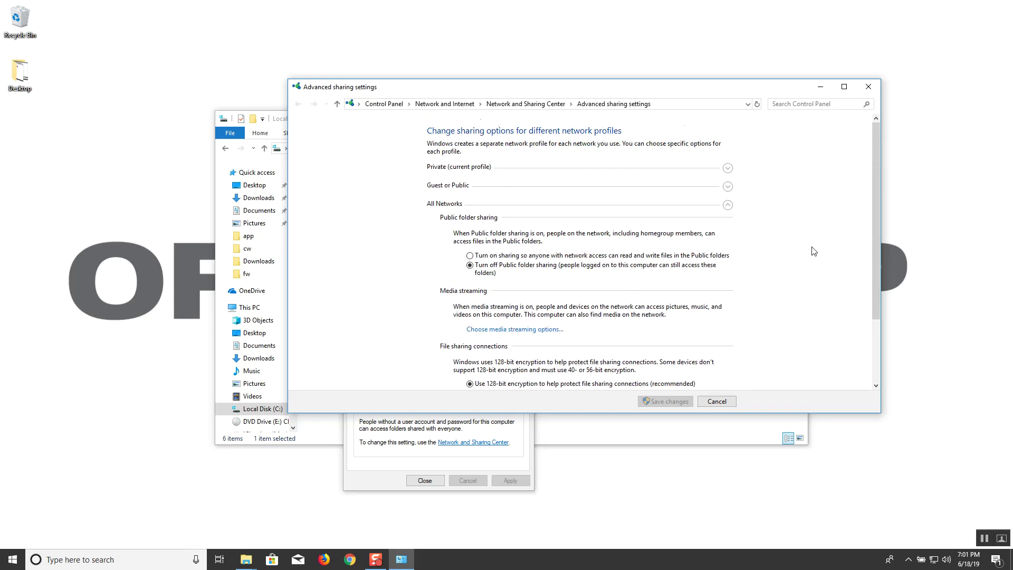
pyautogui.scroll(-5, 814, 250)
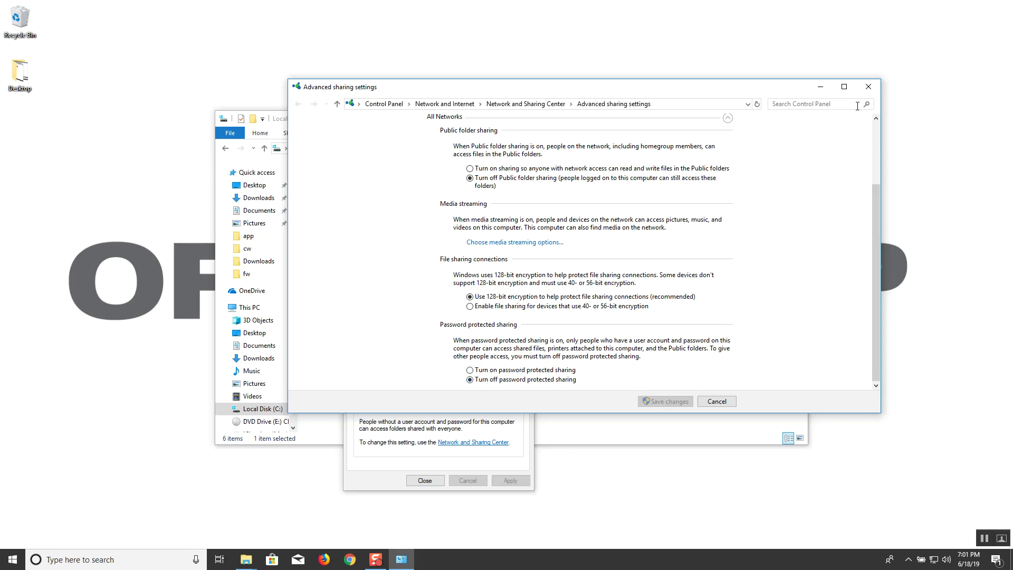
pyautogui.click(869, 88)
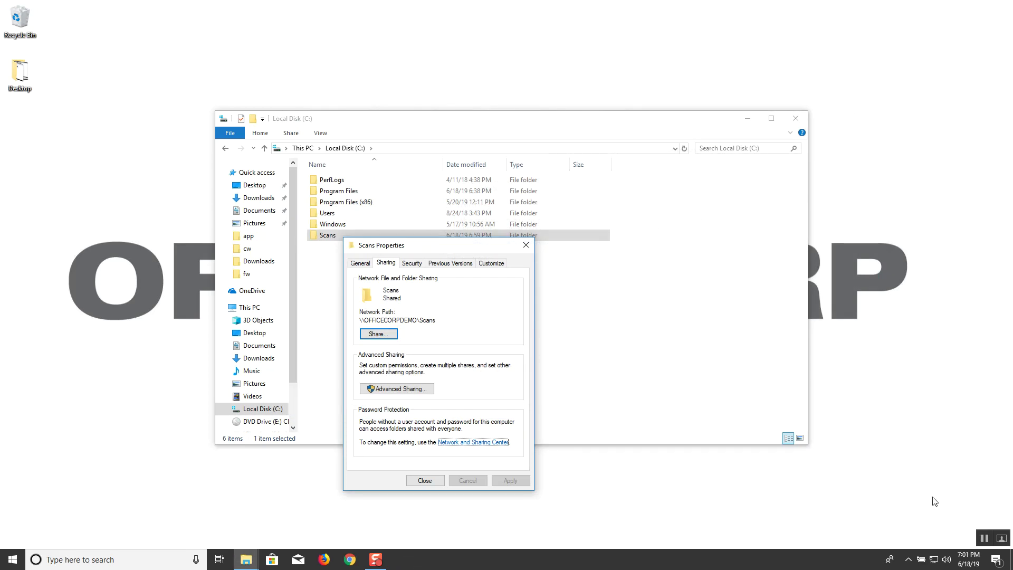
# Step: Open the Ethernet adapter's Properties through Network & Internet settings' adapter list
pyautogui.rightClick(933, 561)
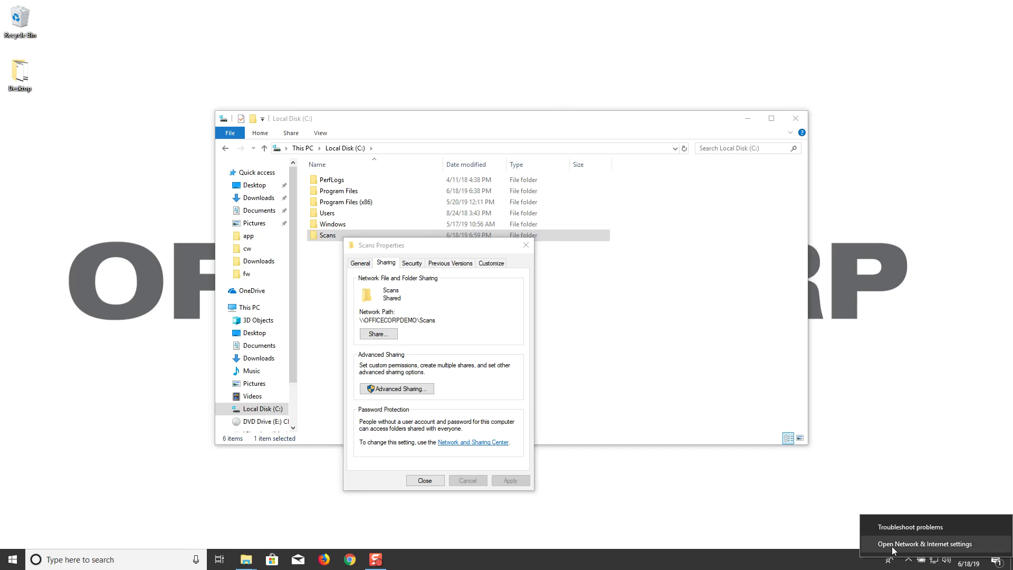
pyautogui.click(925, 550)
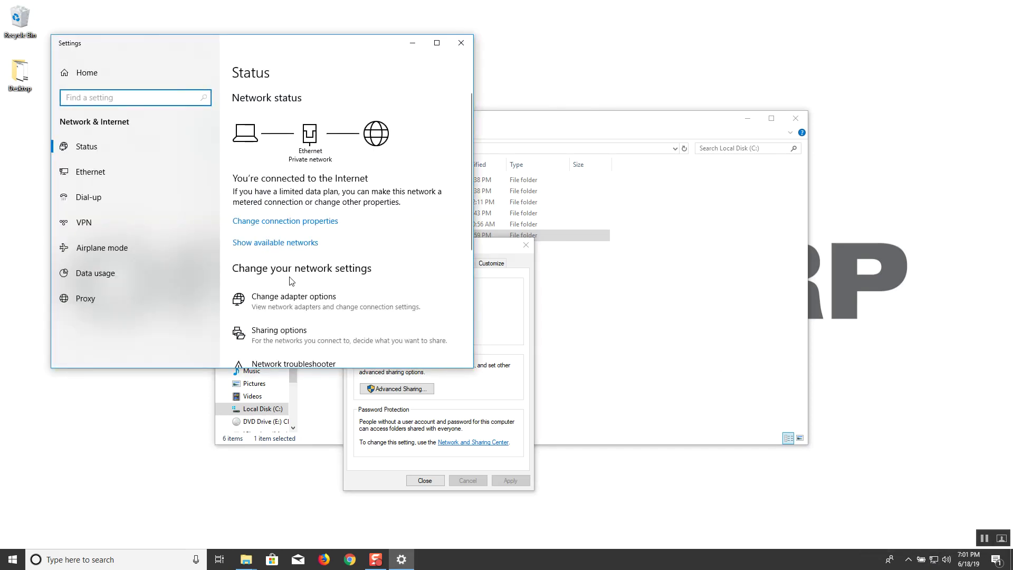
pyautogui.click(305, 305)
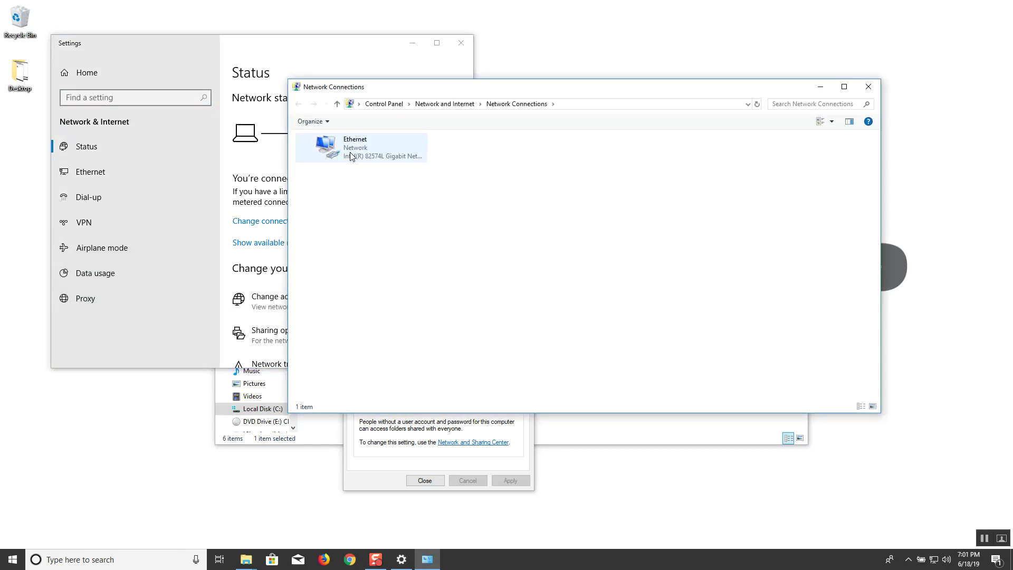
pyautogui.click(349, 159)
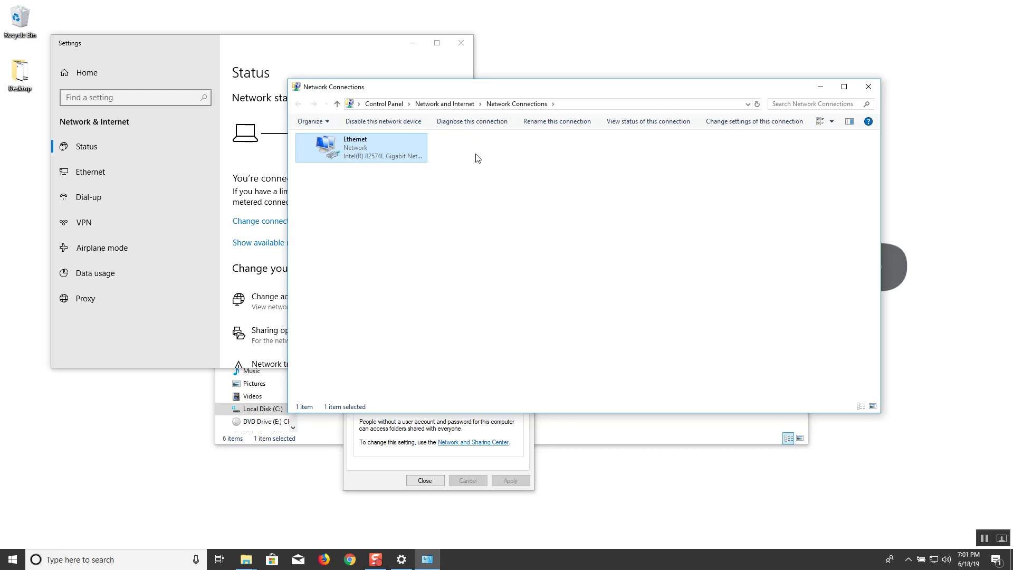
pyautogui.rightClick(396, 155)
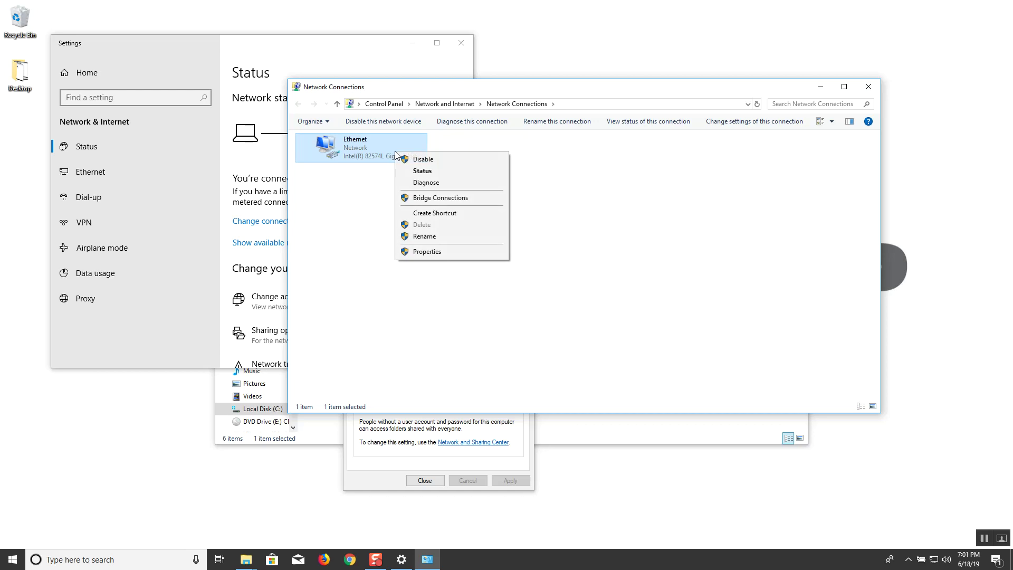
pyautogui.click(435, 252)
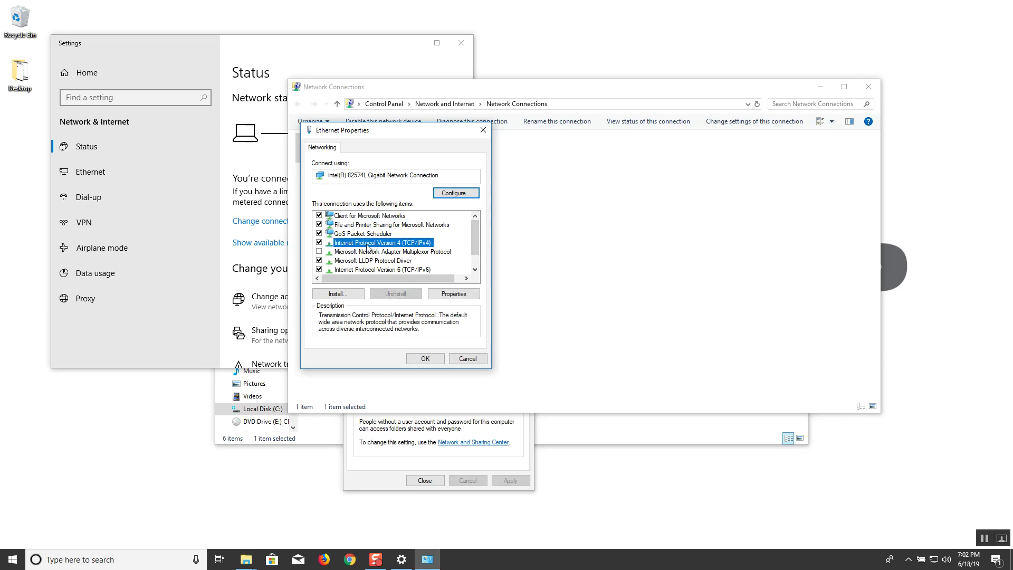
# Step: Verify NetBIOS over TCP/IP on the IPv4 WINS tab, then OK all dialogs and close Network Connections
pyautogui.doubleClick(375, 247)
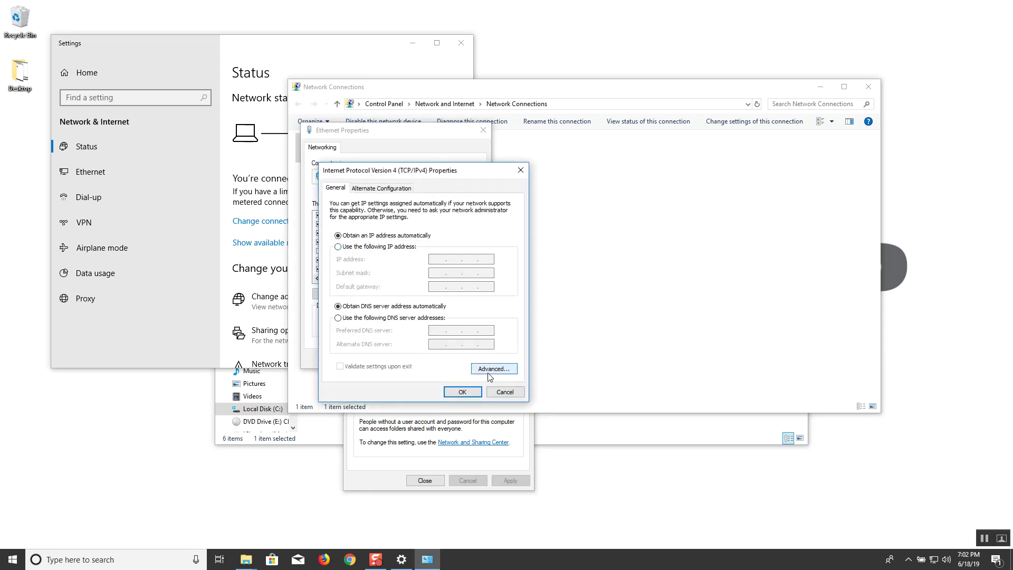
pyautogui.click(492, 369)
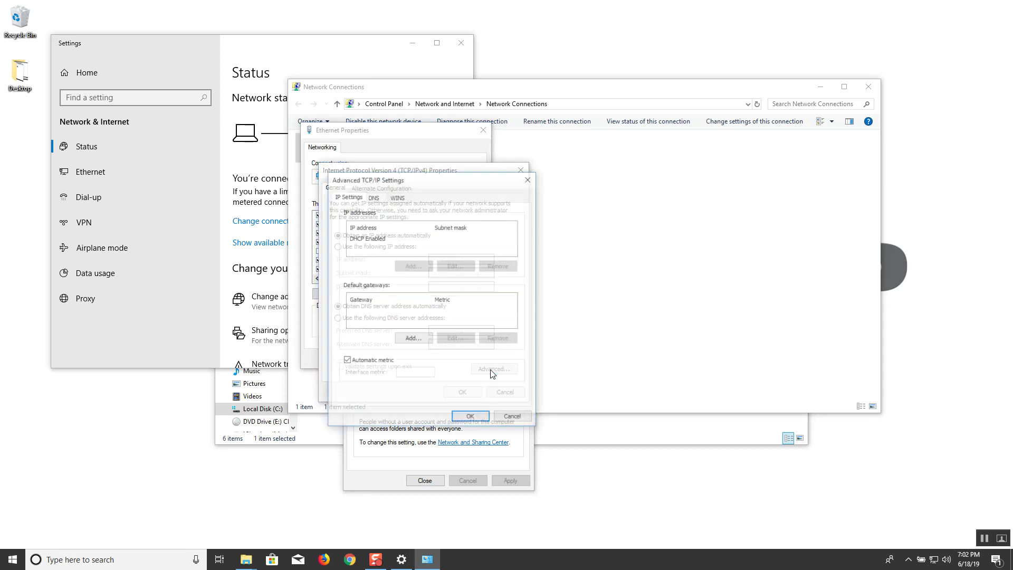
pyautogui.click(397, 197)
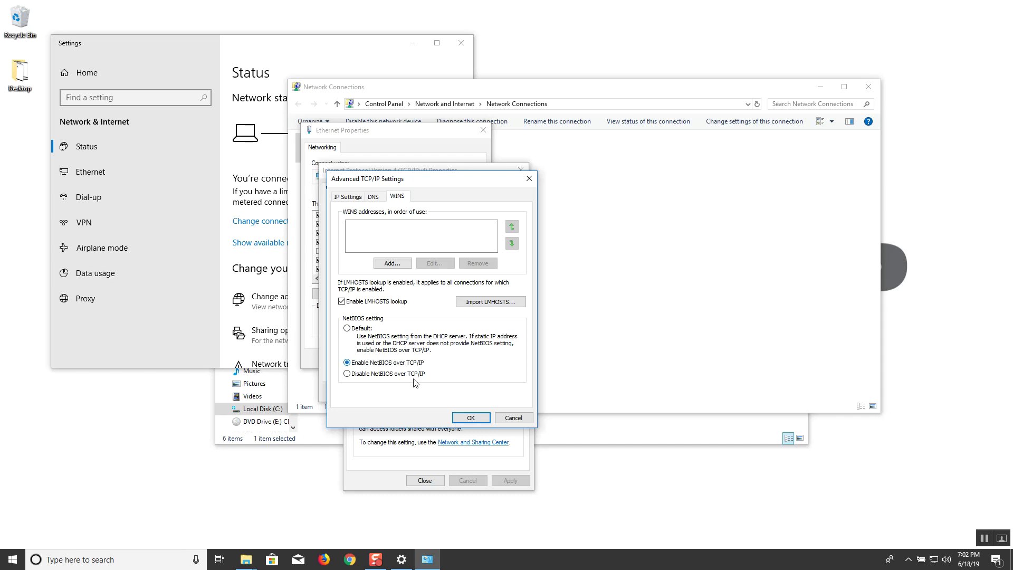
pyautogui.click(469, 417)
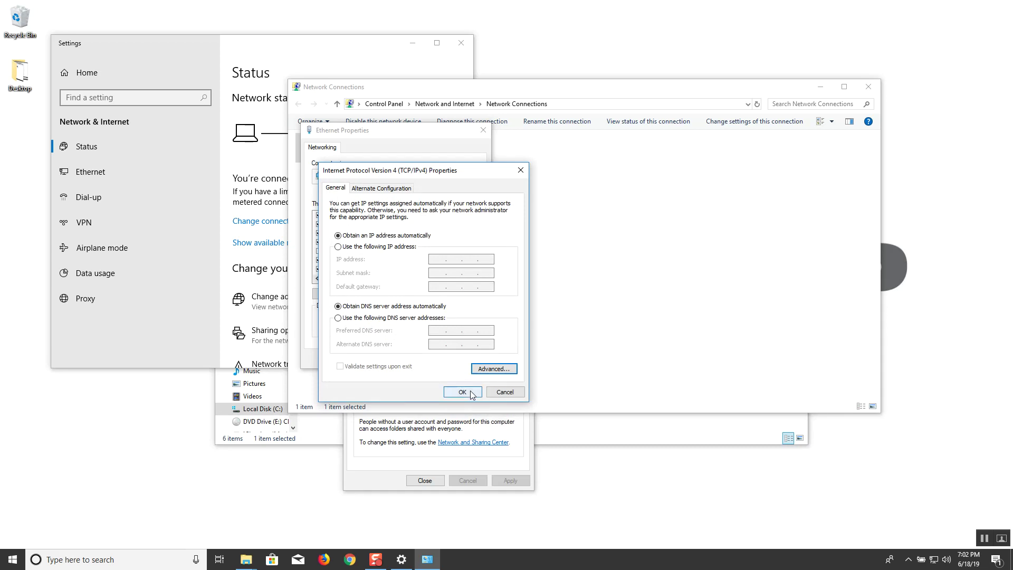
pyautogui.click(463, 392)
pyautogui.click(434, 361)
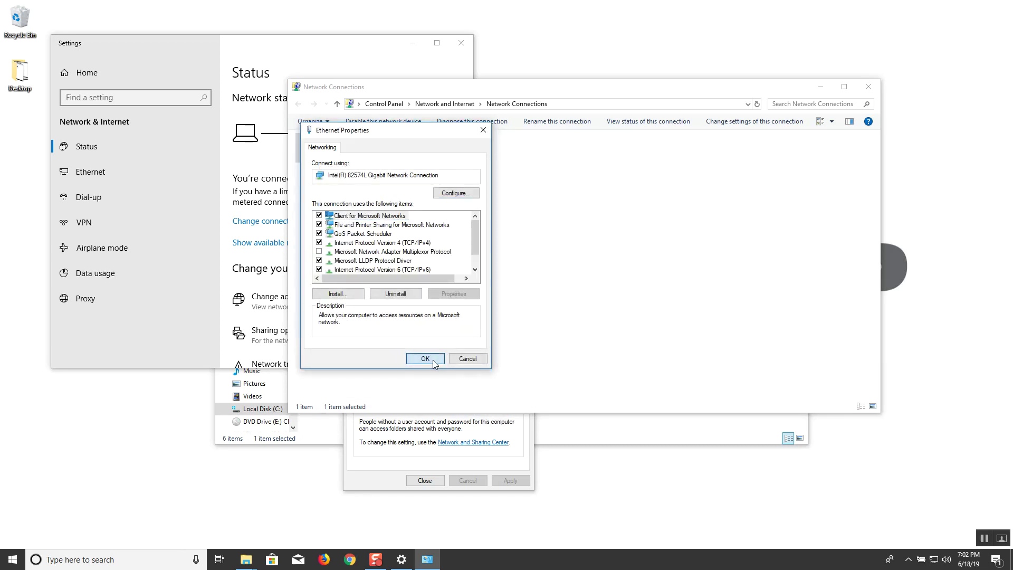
pyautogui.click(868, 86)
# Step: Close the network settings window and move Scans Properties out of the way
pyautogui.click(461, 44)
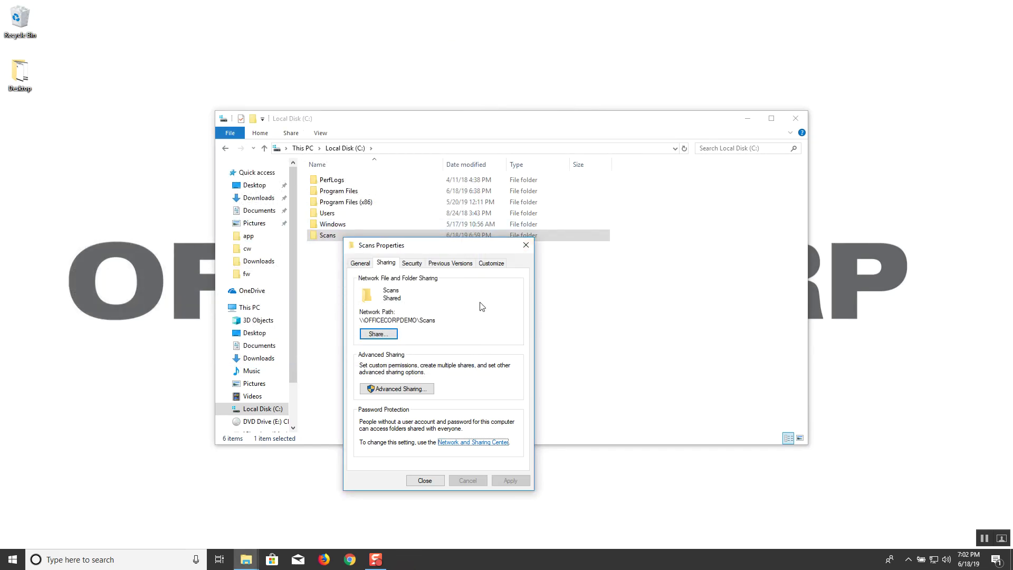
pyautogui.moveTo(481, 252); pyautogui.dragTo(538, 206)
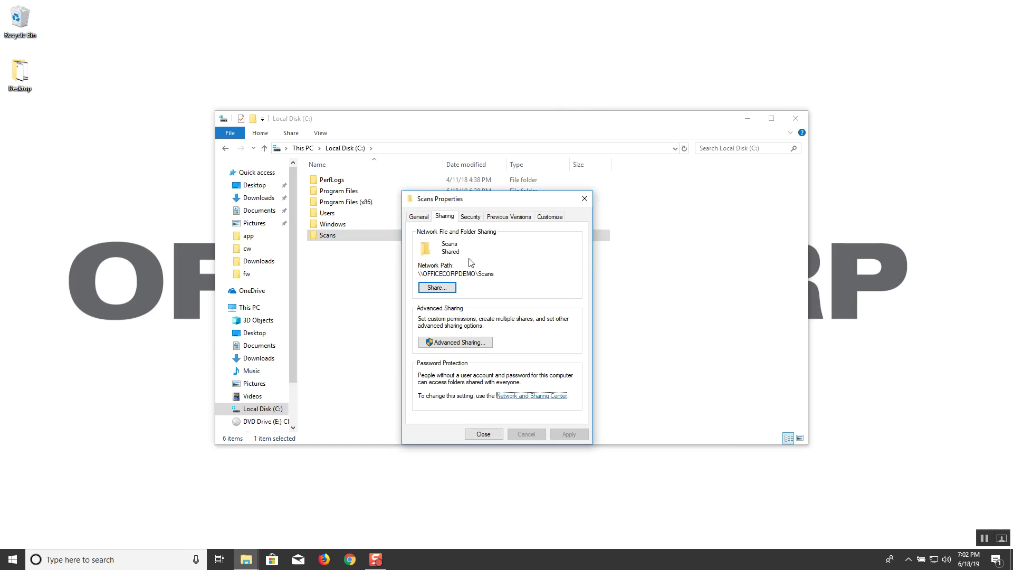
pyautogui.moveTo(525, 203); pyautogui.dragTo(784, 226)
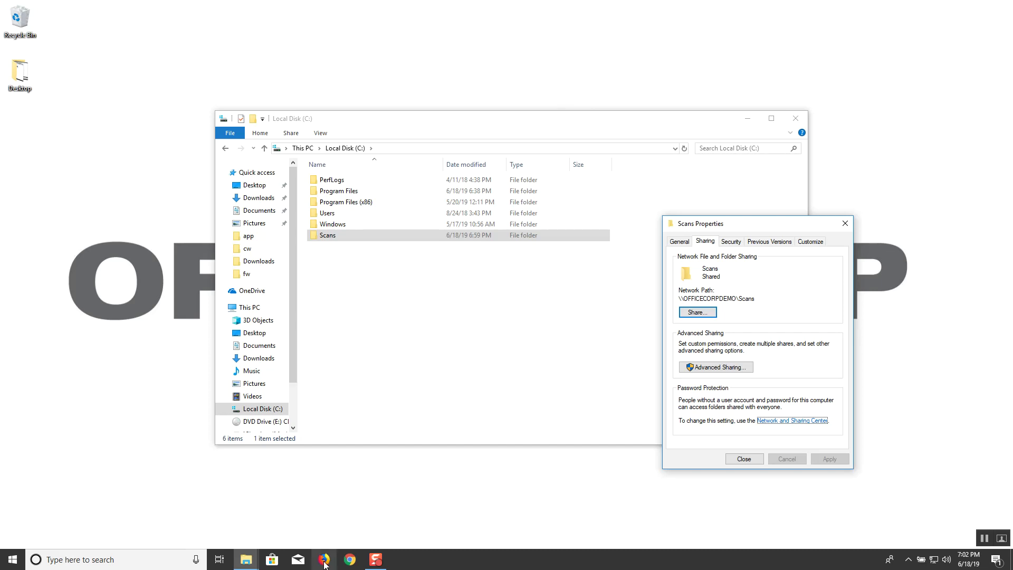
# Step: In Chrome, browse to the printer address 192.167.7.33
pyautogui.click(353, 561)
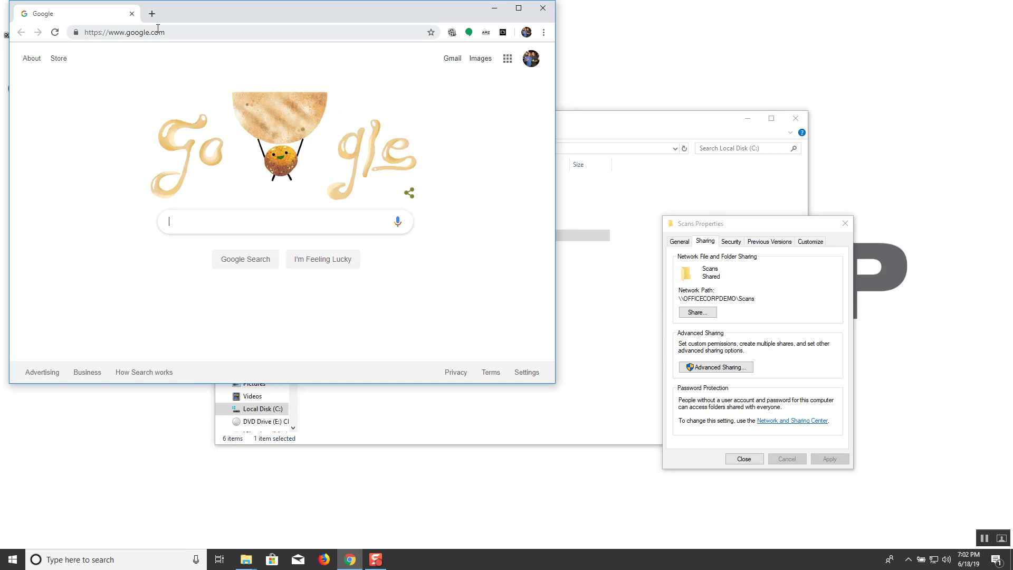
pyautogui.click(157, 31)
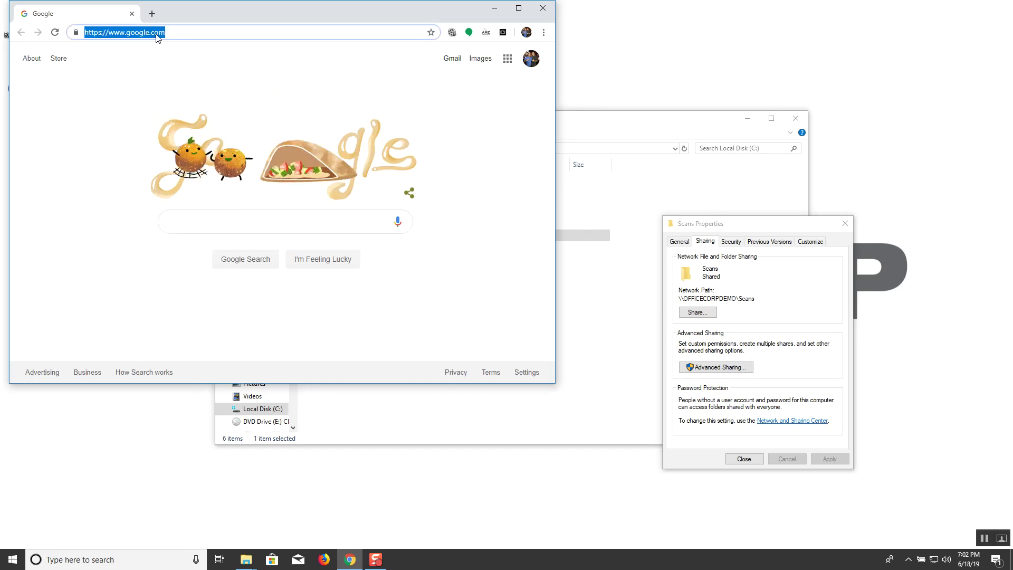
pyautogui.write('192.1')
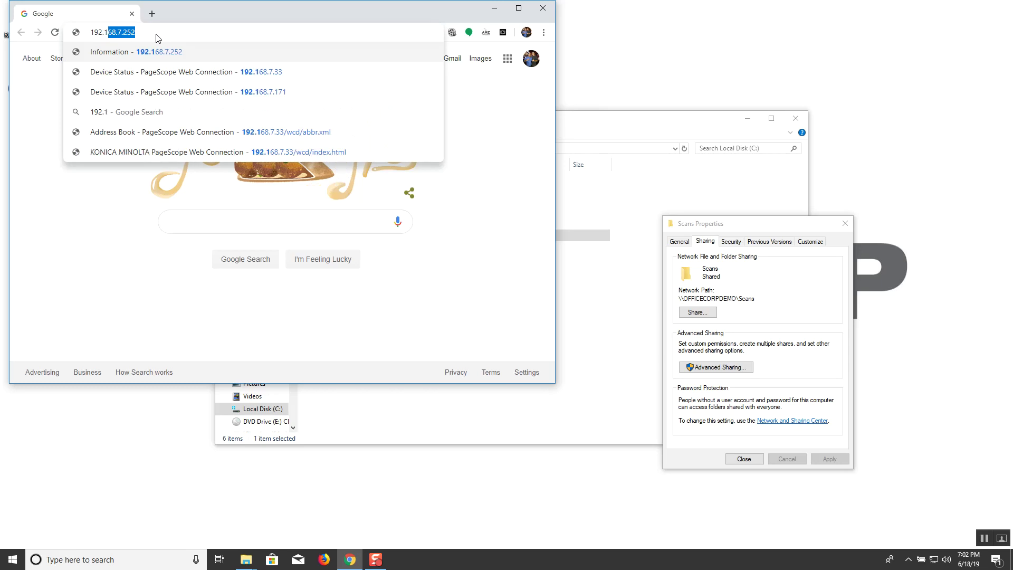
pyautogui.write('67.')
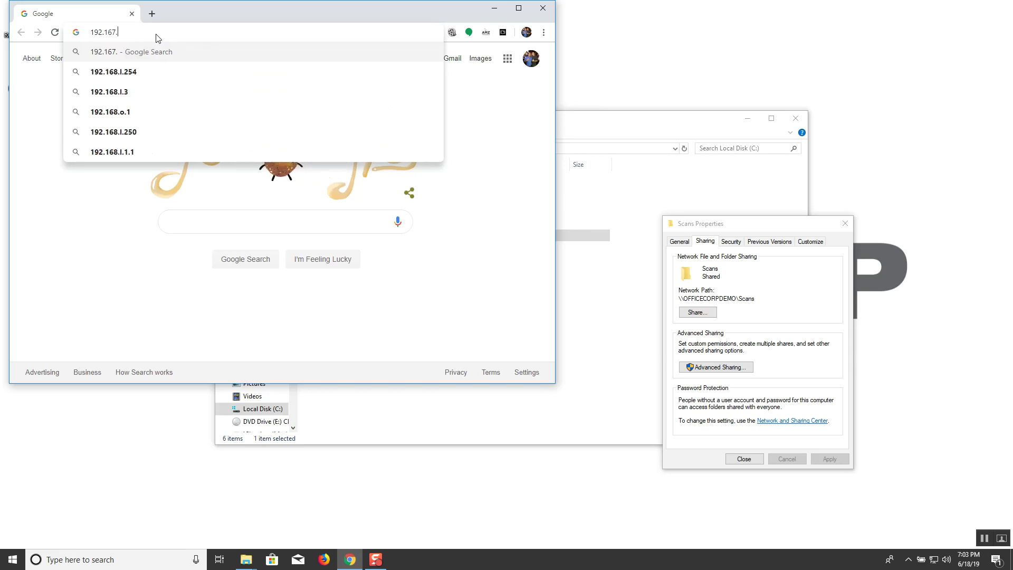
pyautogui.write('7.33')
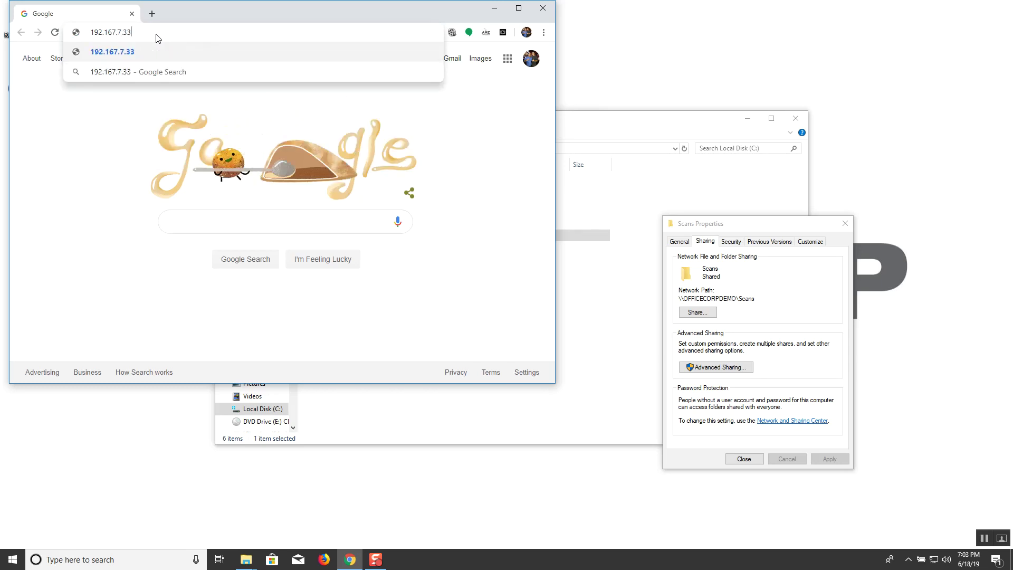
pyautogui.press('Return')
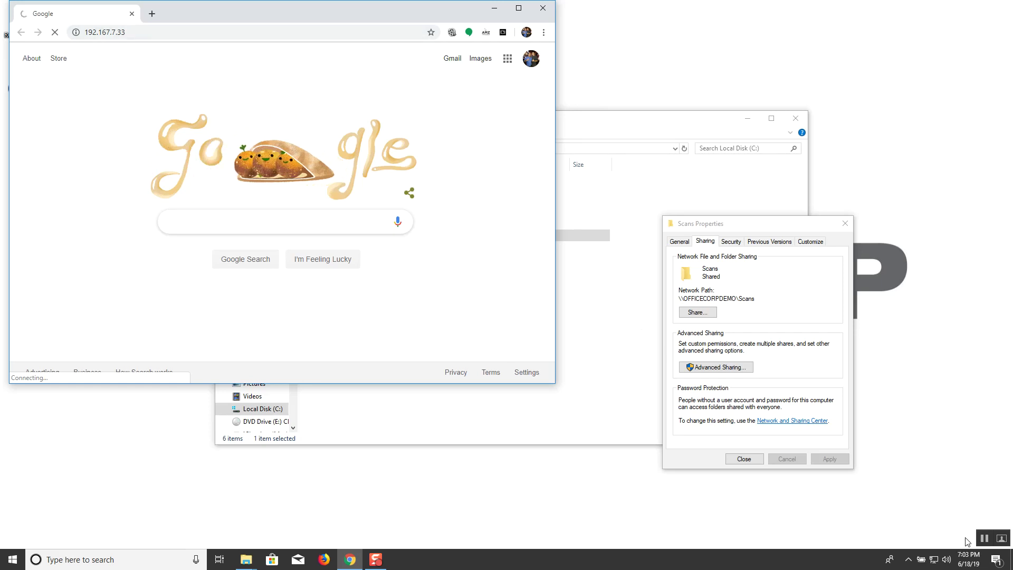
pyautogui.click(984, 538)
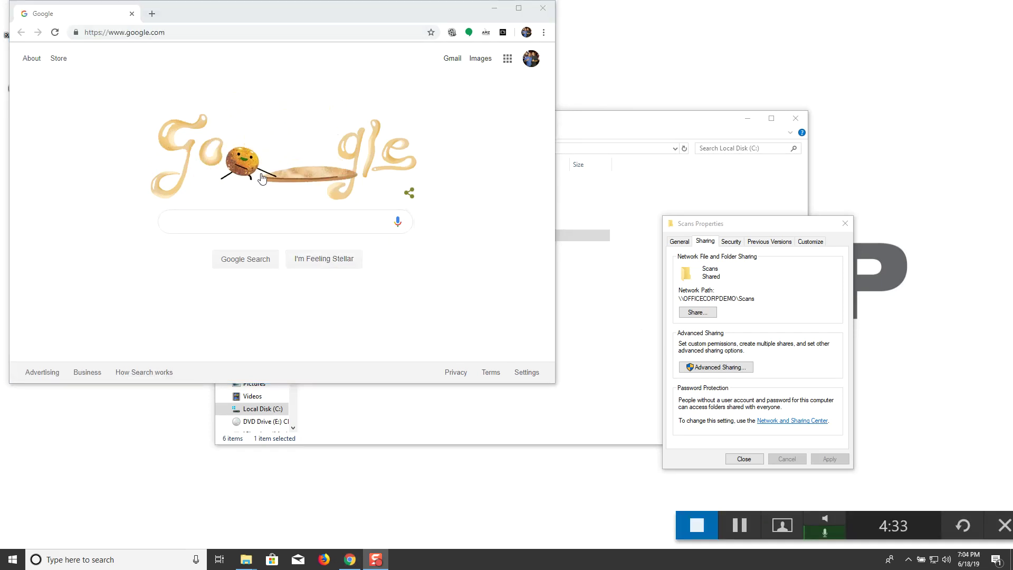
pyautogui.click(124, 32)
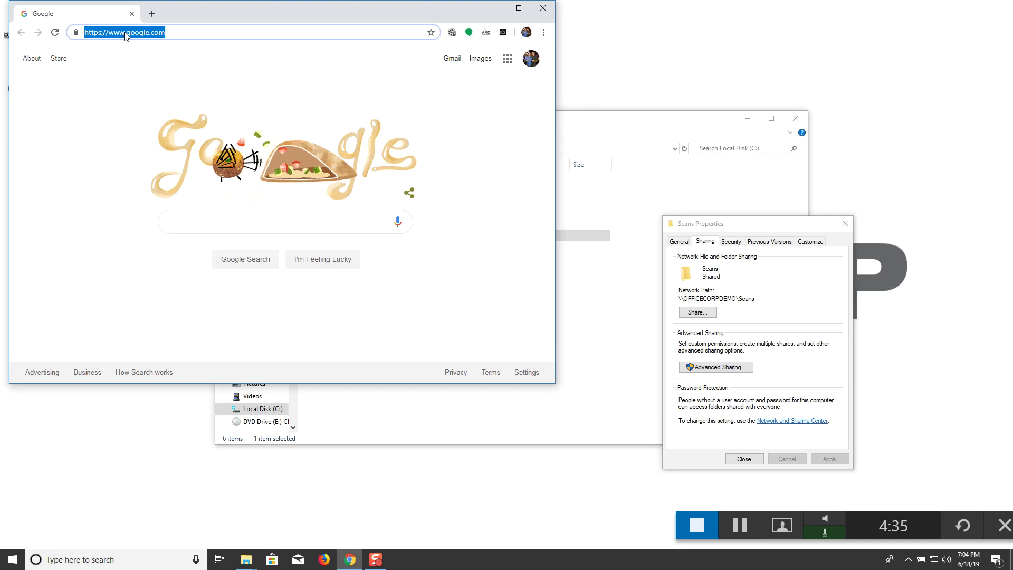
# Step: Load the printer page at 192.168.7.33 and open Store Address's Address Book List
pyautogui.write('192')
pyautogui.press('Return')
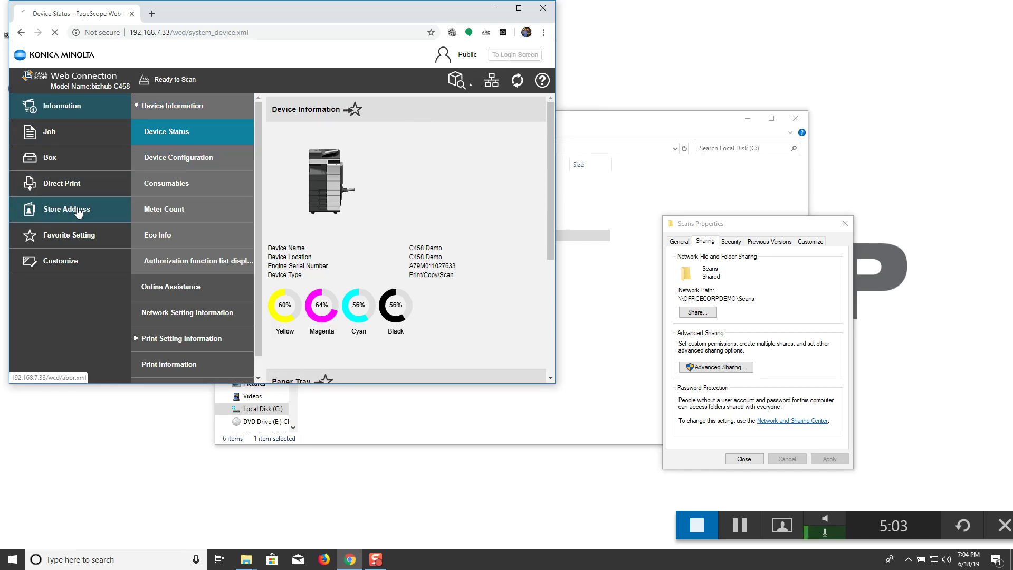
pyautogui.click(78, 211)
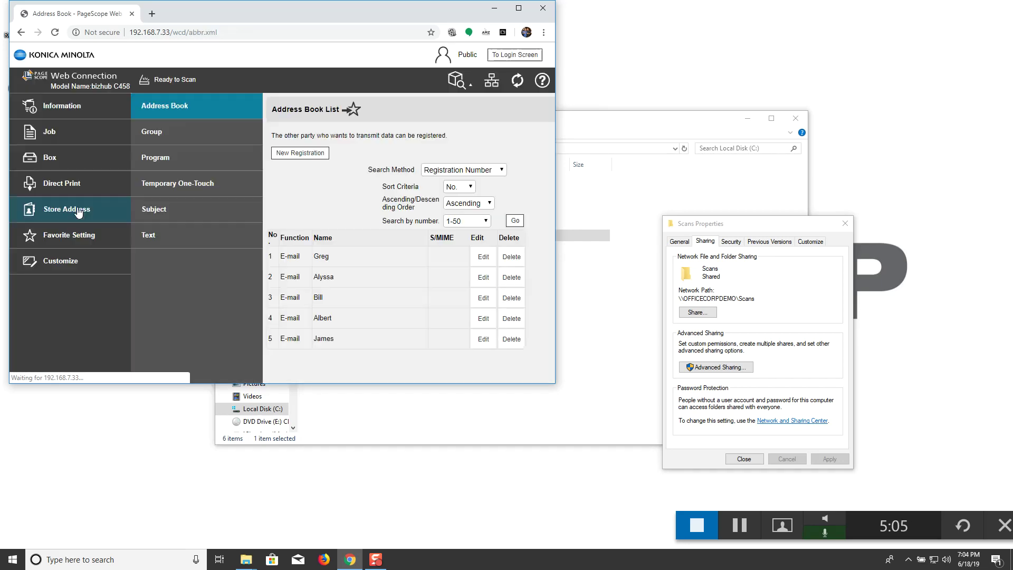
# Step: Start a new SMB address book destination and enter the destination's name
pyautogui.click(294, 155)
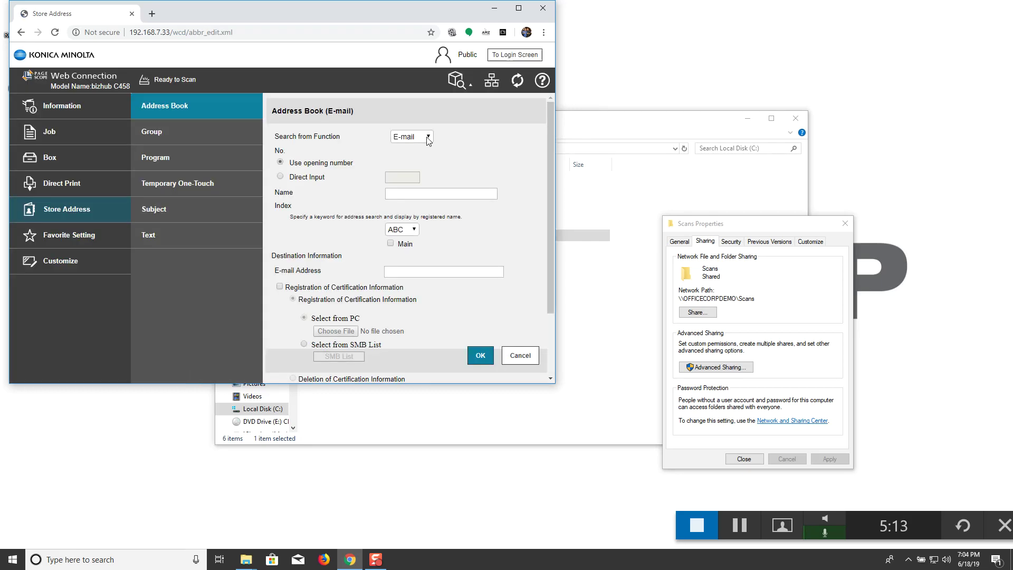
pyautogui.click(428, 138)
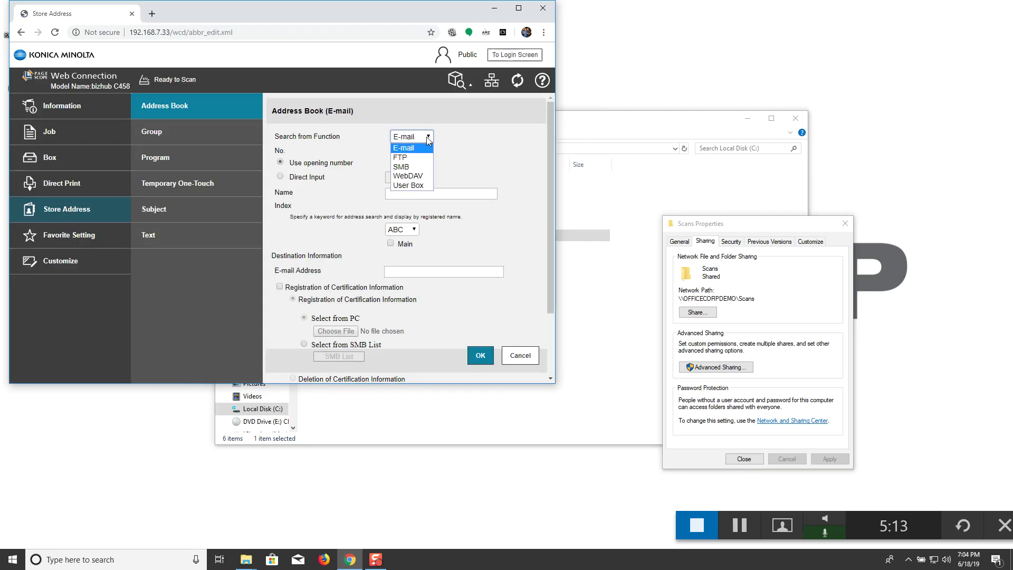
pyautogui.click(421, 168)
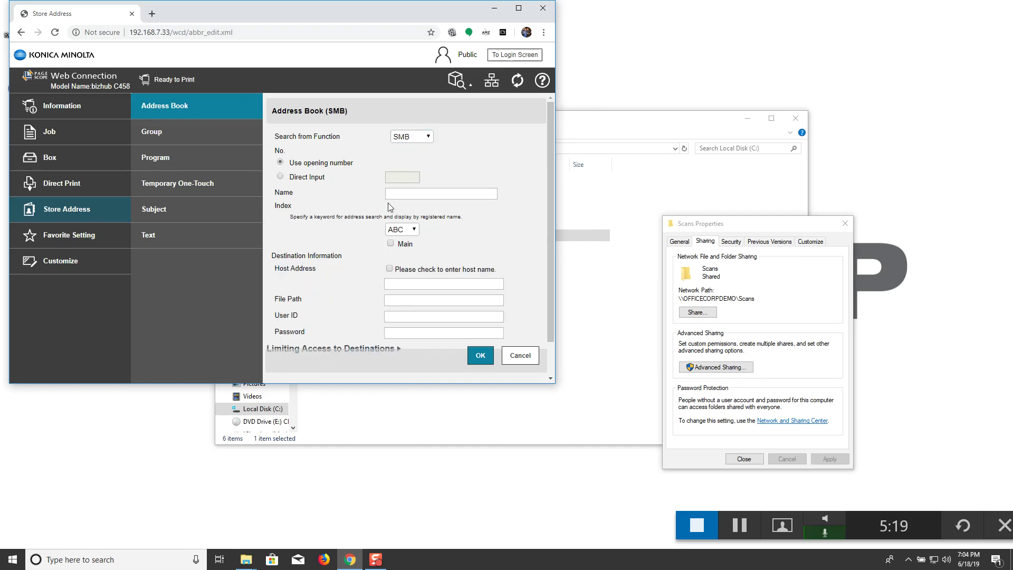
pyautogui.click(417, 196)
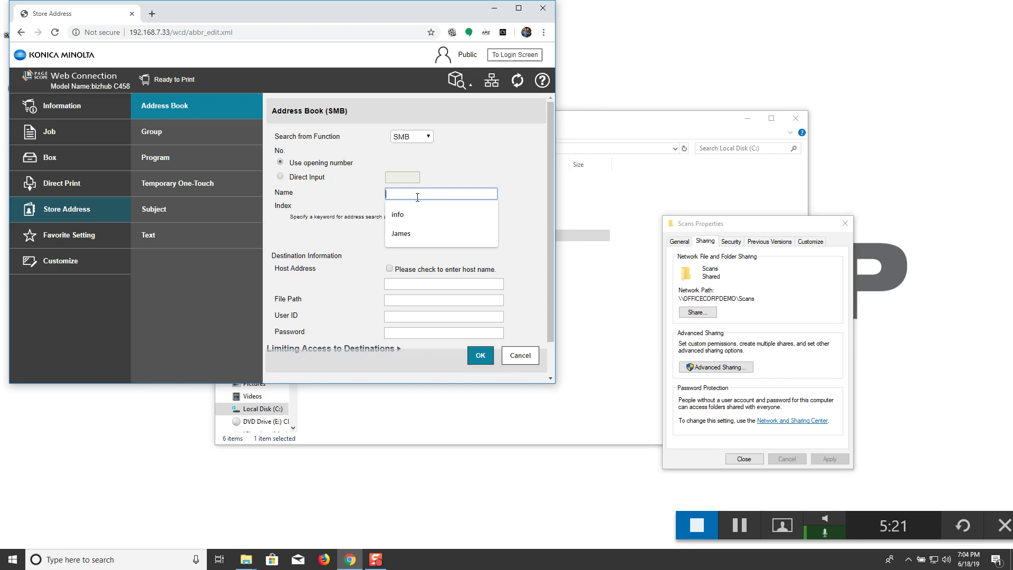
pyautogui.write('Al')
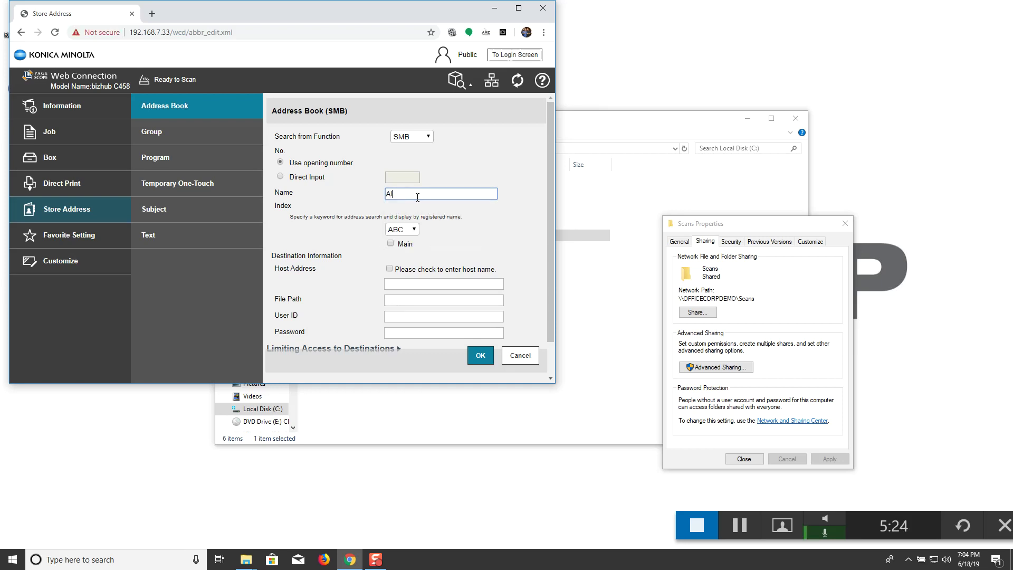
pyautogui.write('bert')
# Step: Keep index ABC, mark the entry as Main, and enable host name entry
pyautogui.click(414, 230)
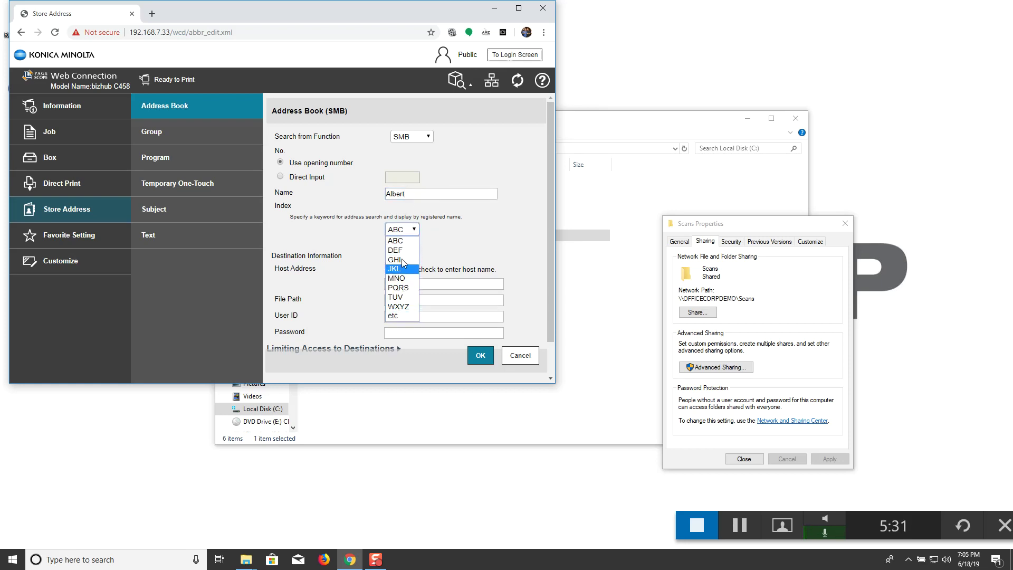
pyautogui.click(396, 241)
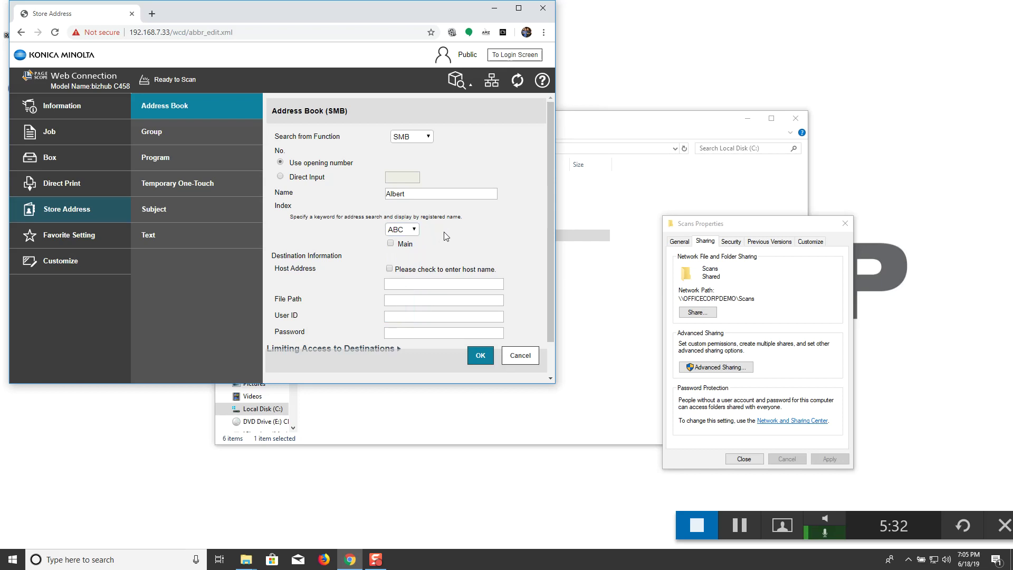
pyautogui.click(390, 243)
pyautogui.click(389, 269)
pyautogui.click(408, 283)
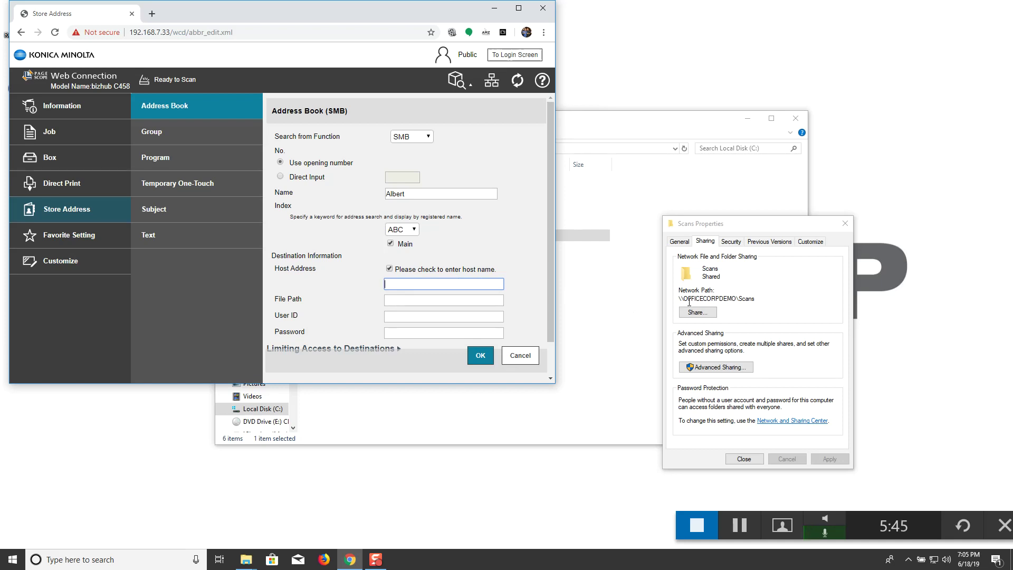
# Step: Copy OFFICECORPDEMO from the Scans folder's sharing network path \\OFFICECORPDEMO\Scans
pyautogui.moveTo(684, 298); pyautogui.dragTo(735, 301)
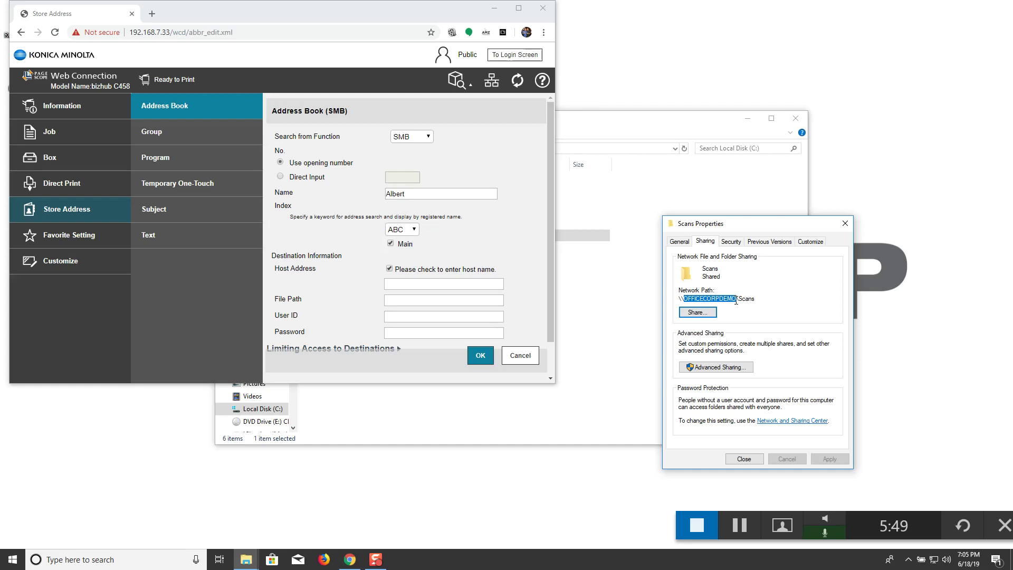
pyautogui.click(622, 136)
pyautogui.rightClick(340, 237)
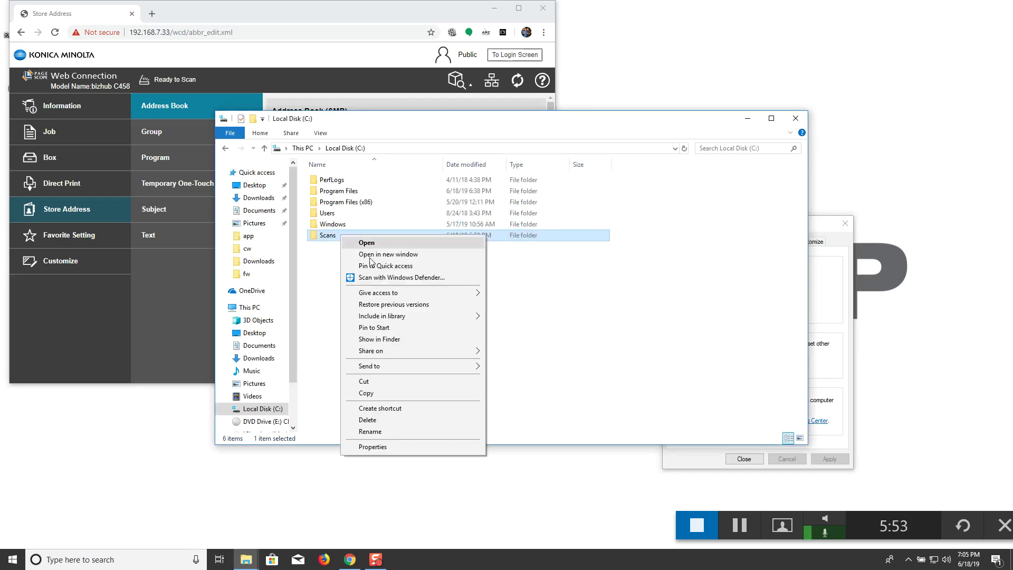
pyautogui.click(379, 448)
pyautogui.click(704, 243)
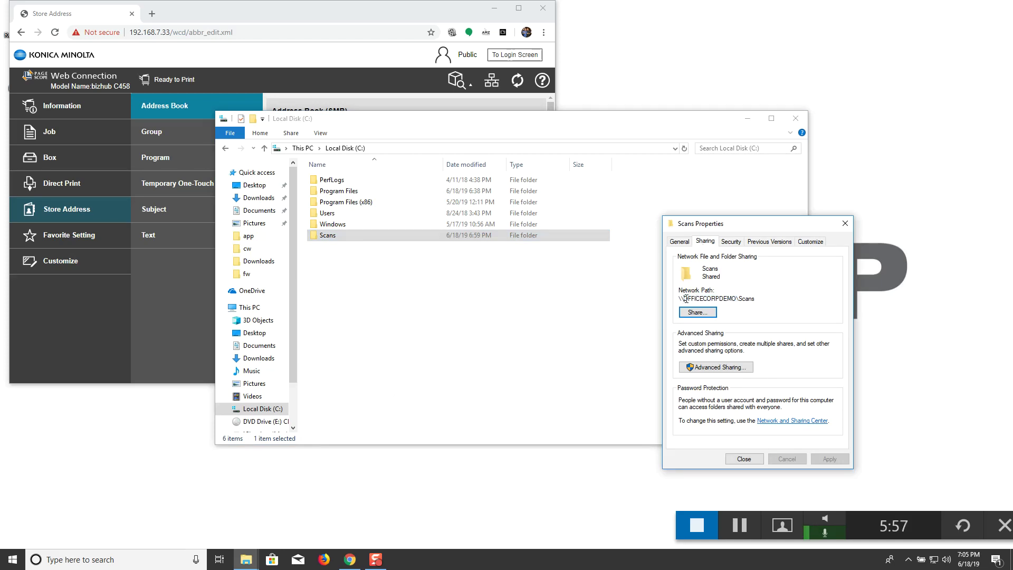
pyautogui.moveTo(685, 298); pyautogui.dragTo(734, 299)
pyautogui.rightClick(732, 300)
pyautogui.click(747, 335)
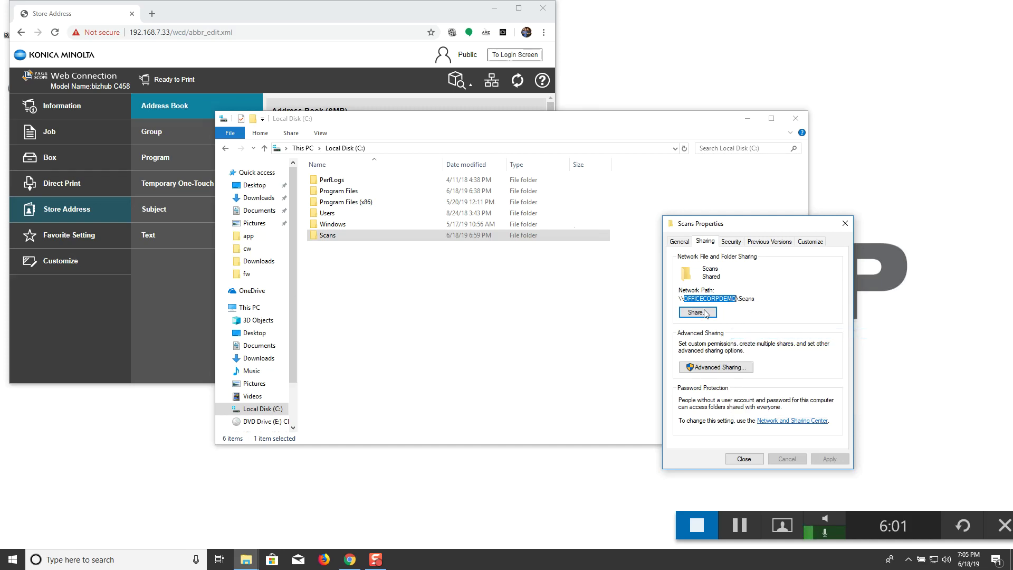
pyautogui.click(184, 323)
# Step: Fill in host OFFICECORPDEMO, file path Scans and user ID Guest, save as entry 6
pyautogui.click(401, 285)
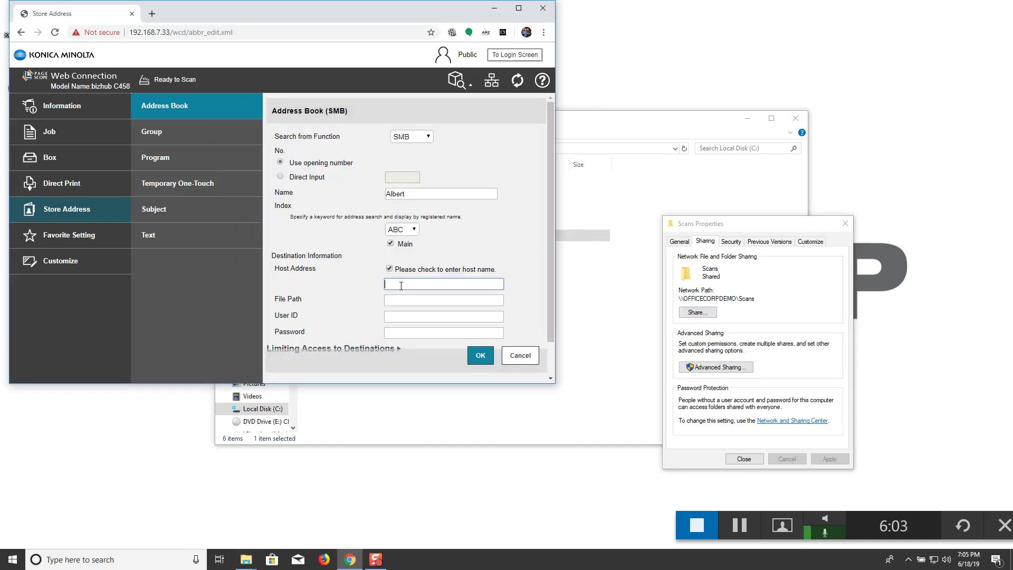
pyautogui.rightClick(401, 286)
pyautogui.click(435, 367)
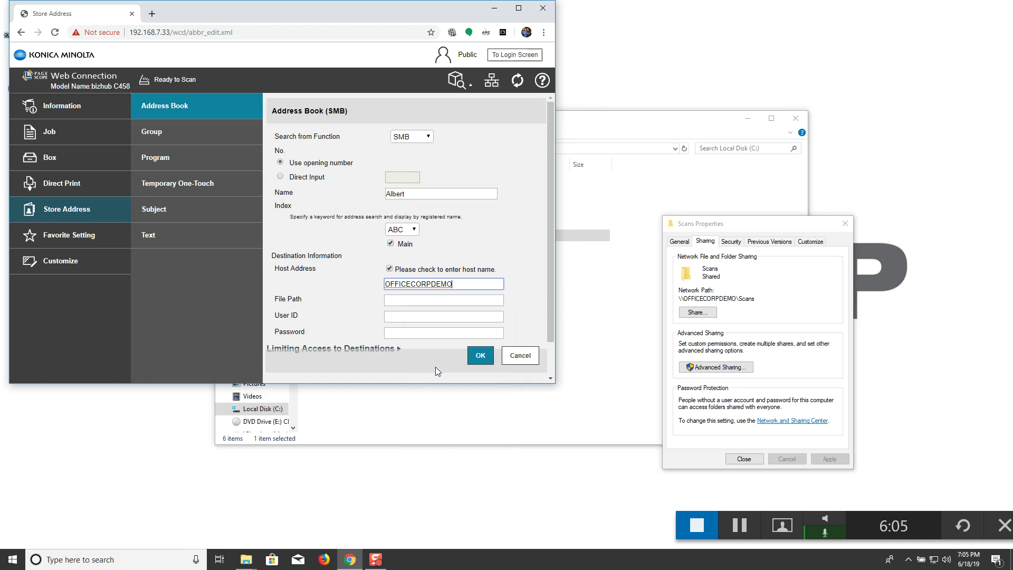
pyautogui.click(418, 301)
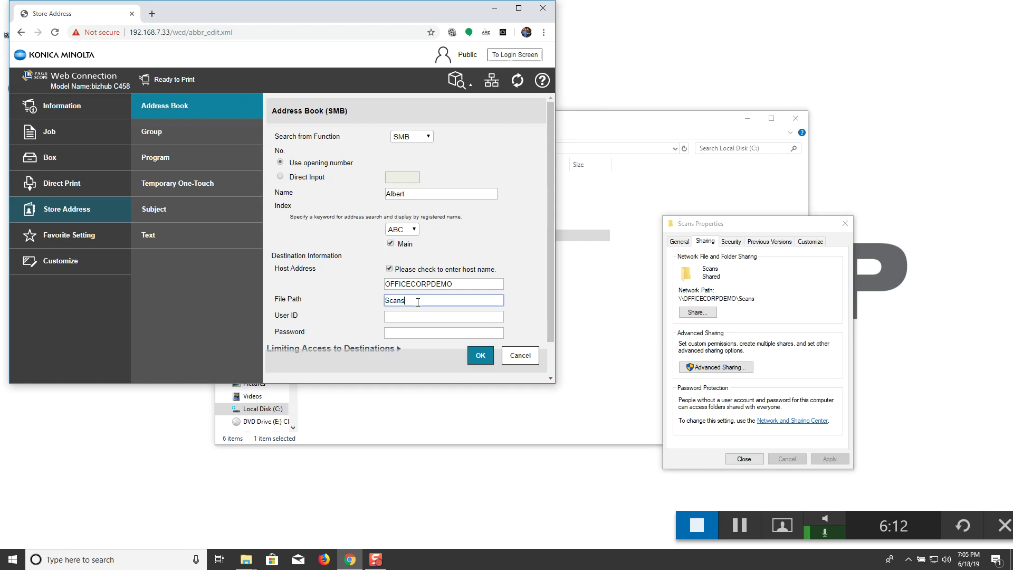
pyautogui.press('Tab')
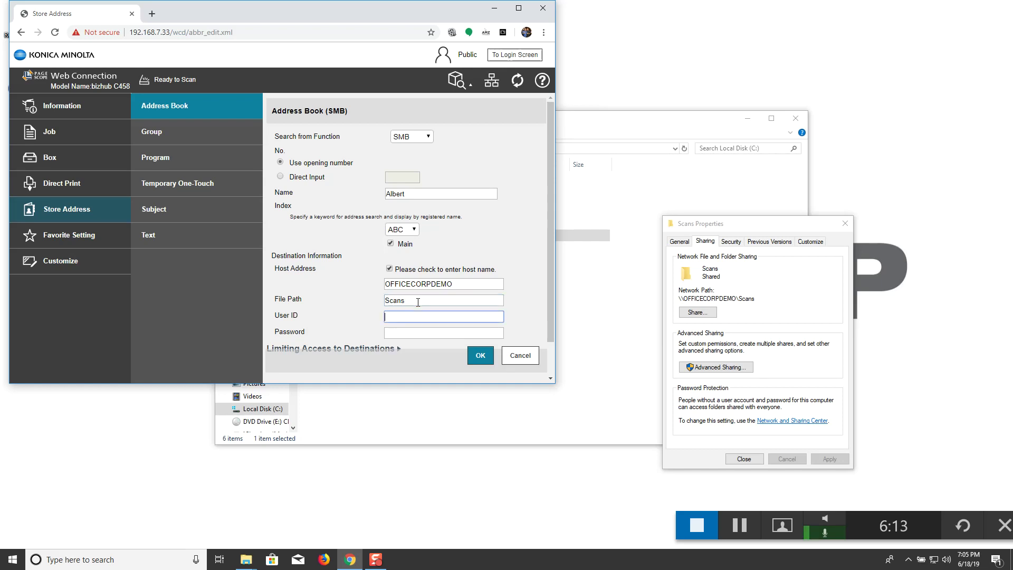
pyautogui.write('Guest')
pyautogui.click(480, 355)
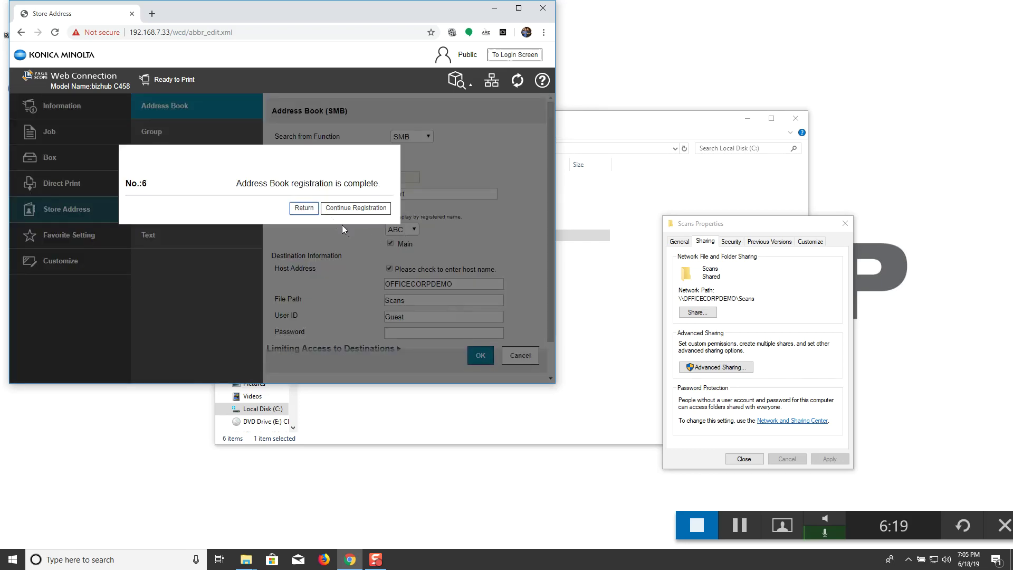
pyautogui.click(300, 208)
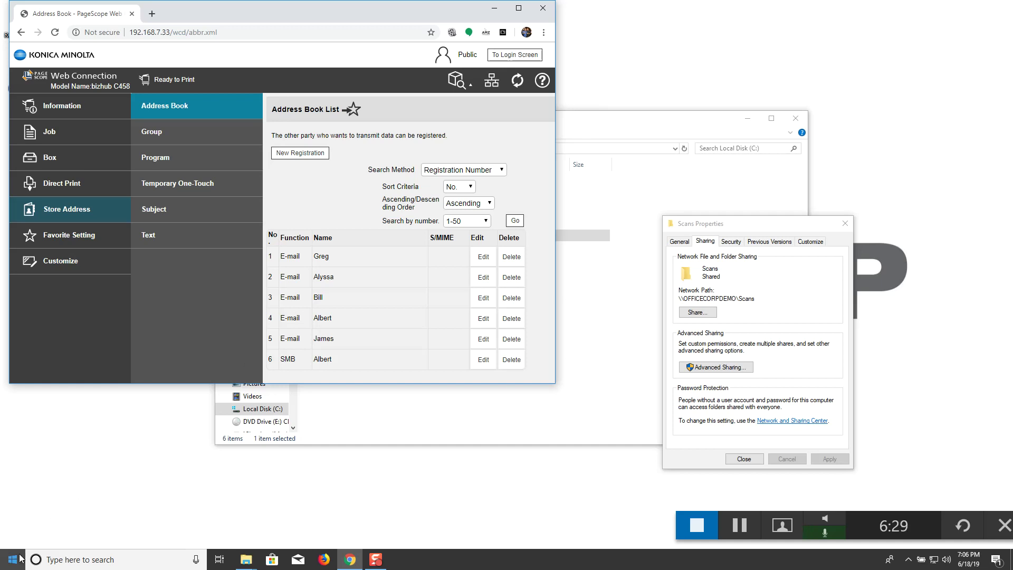
# Step: Enable SMB 1.0/CIFS File Sharing Support with Client and Server in Windows Features
pyautogui.click(5, 564)
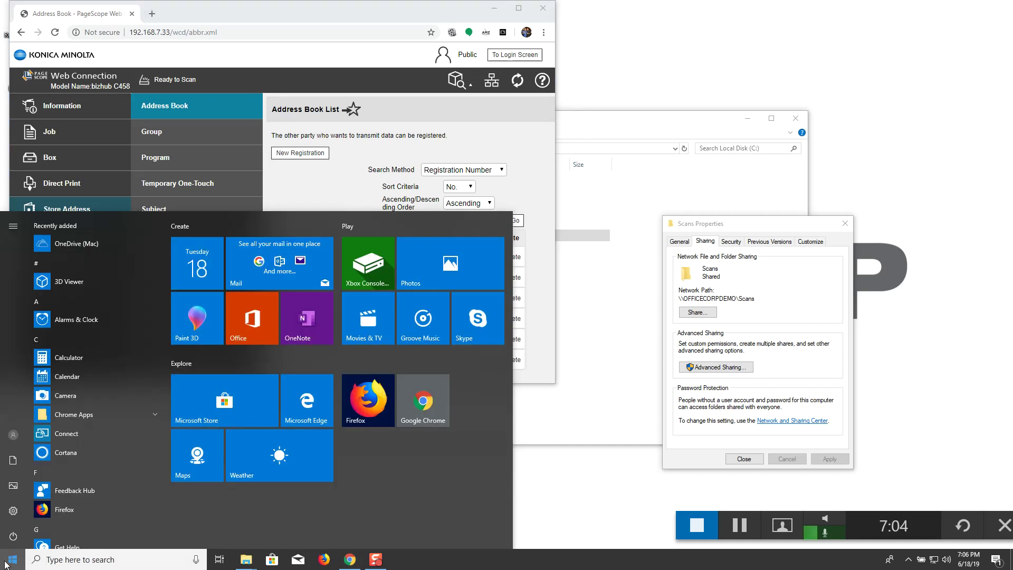
pyautogui.write('add feat')
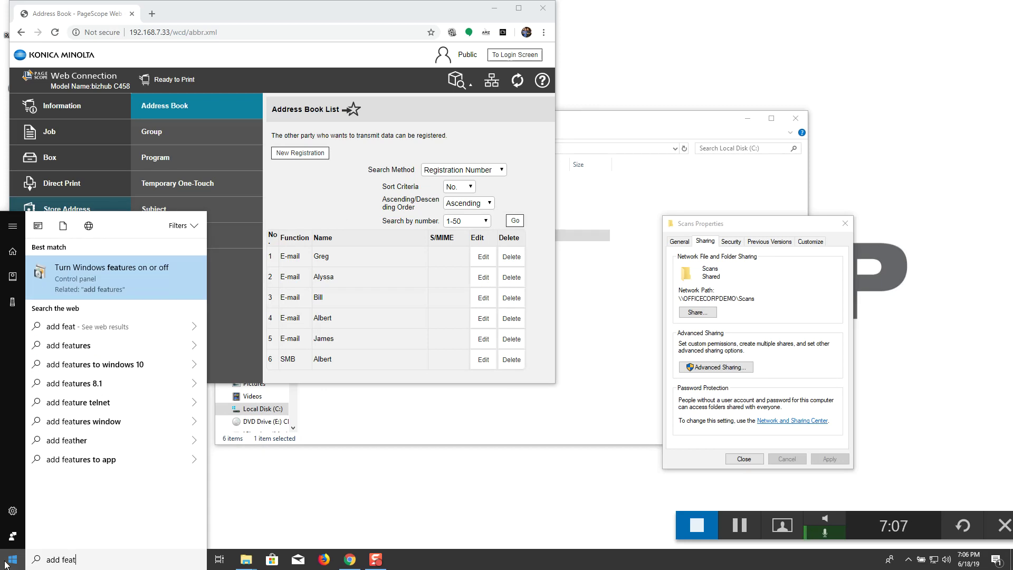
pyautogui.click(71, 271)
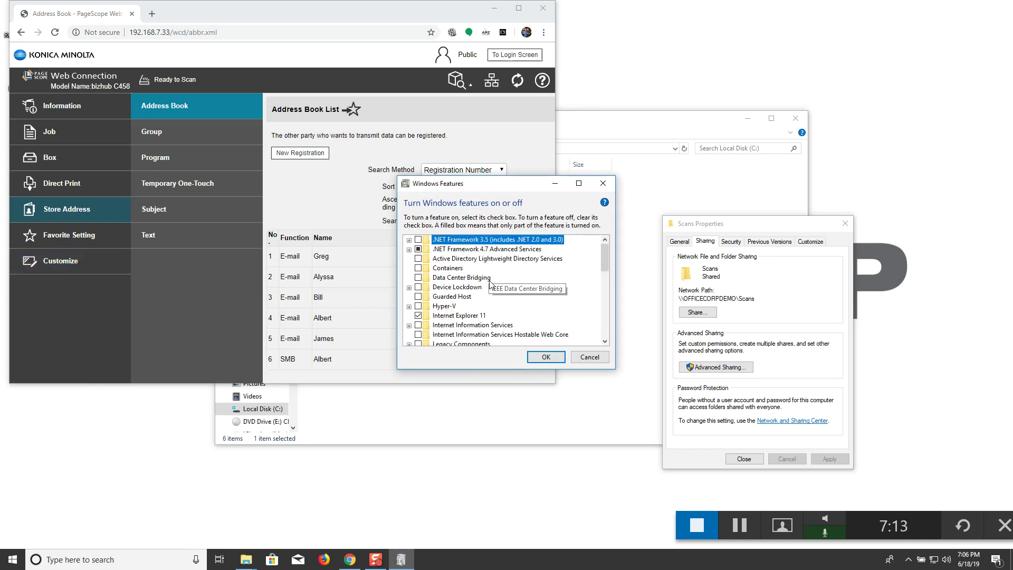
pyautogui.scroll(-6, 489, 277)
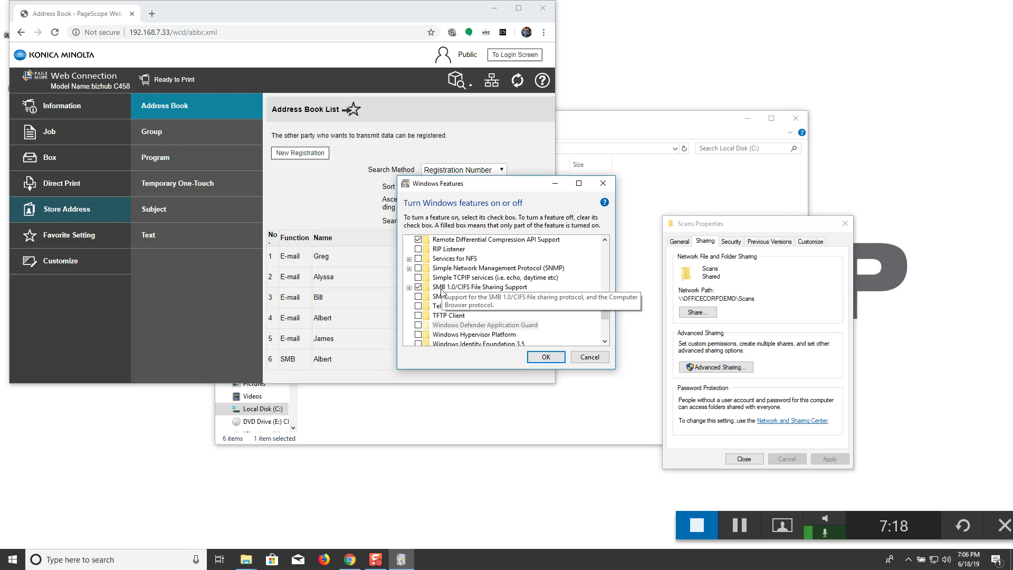
pyautogui.click(409, 288)
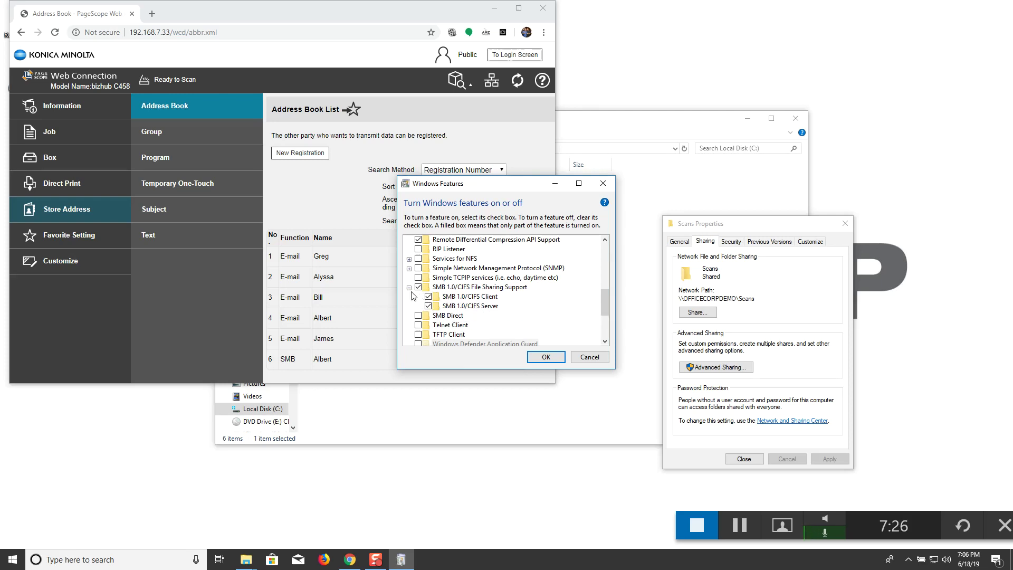
pyautogui.click(544, 357)
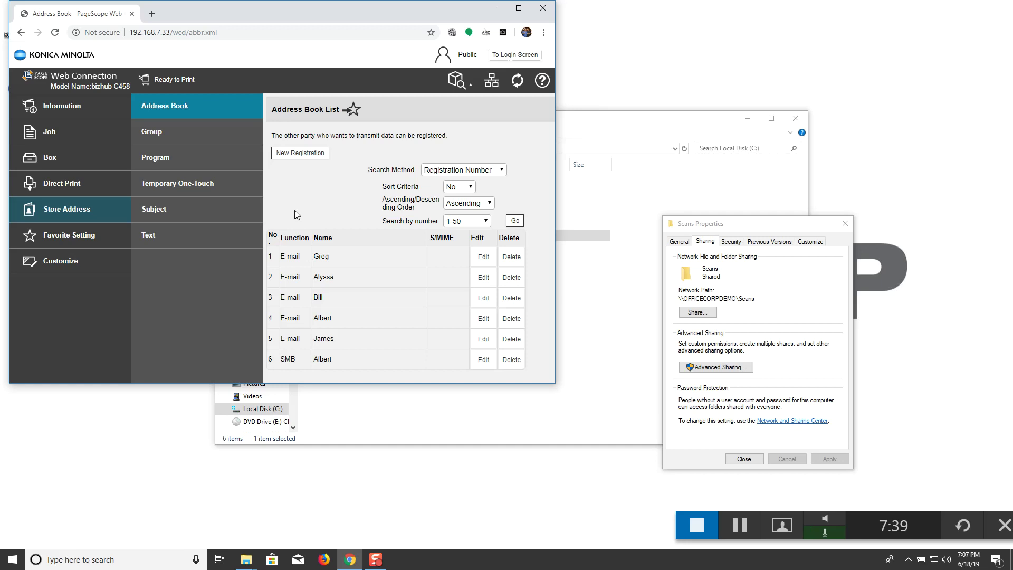
# Step: Close the Scans Properties dialog and open the empty, shared Scans folder on C:
pyautogui.click(780, 227)
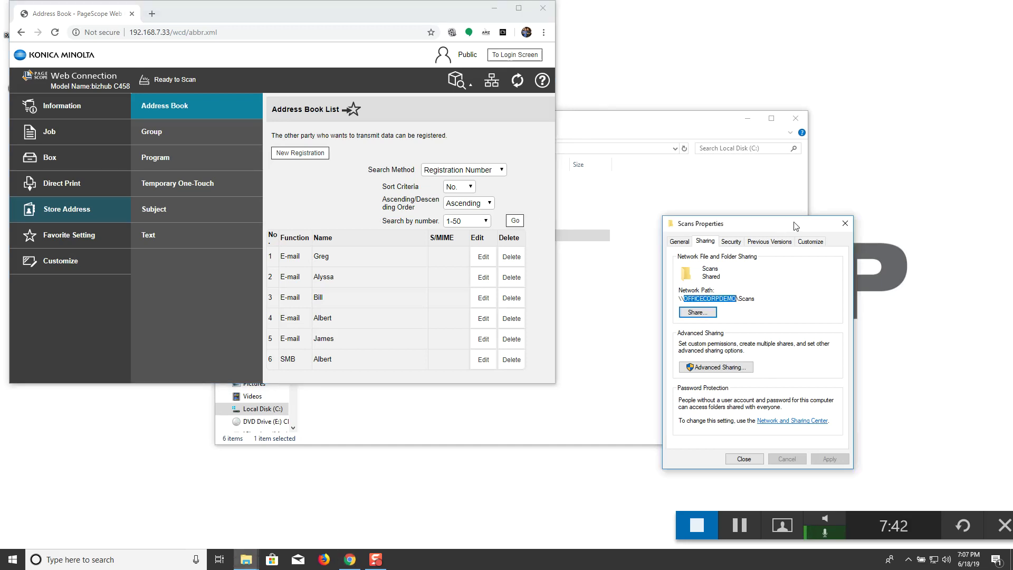
pyautogui.click(845, 224)
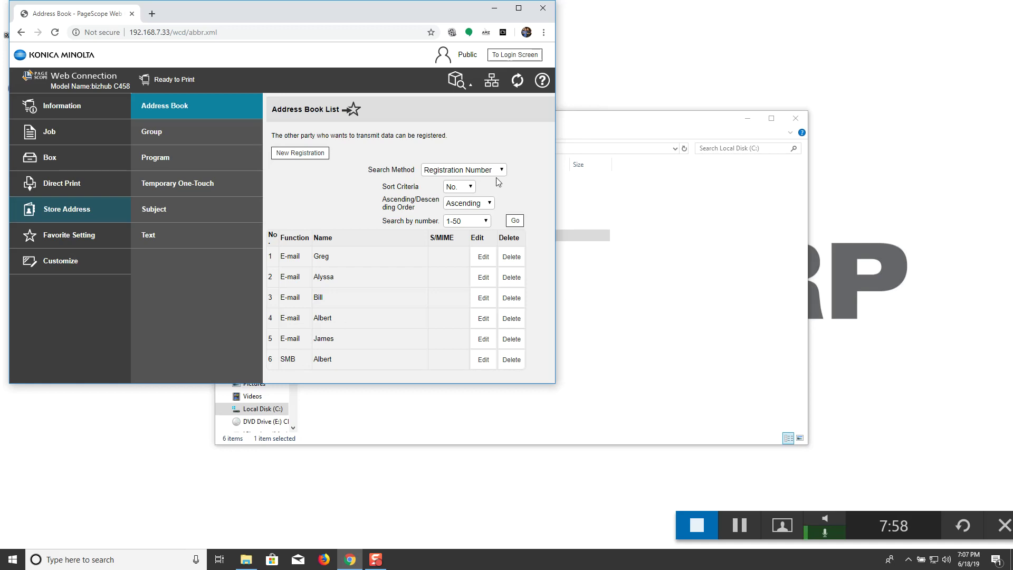
pyautogui.click(694, 126)
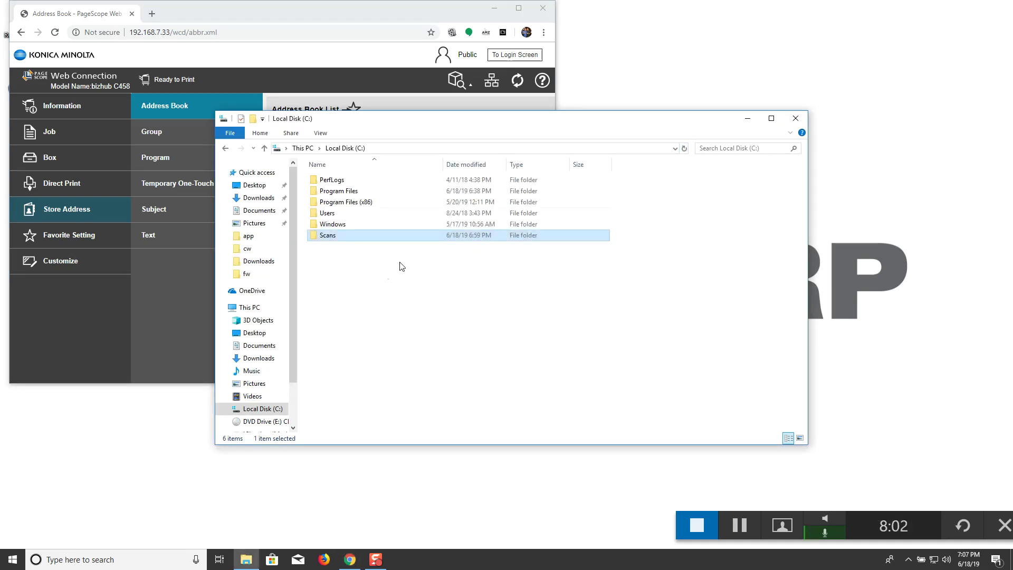
pyautogui.doubleClick(339, 241)
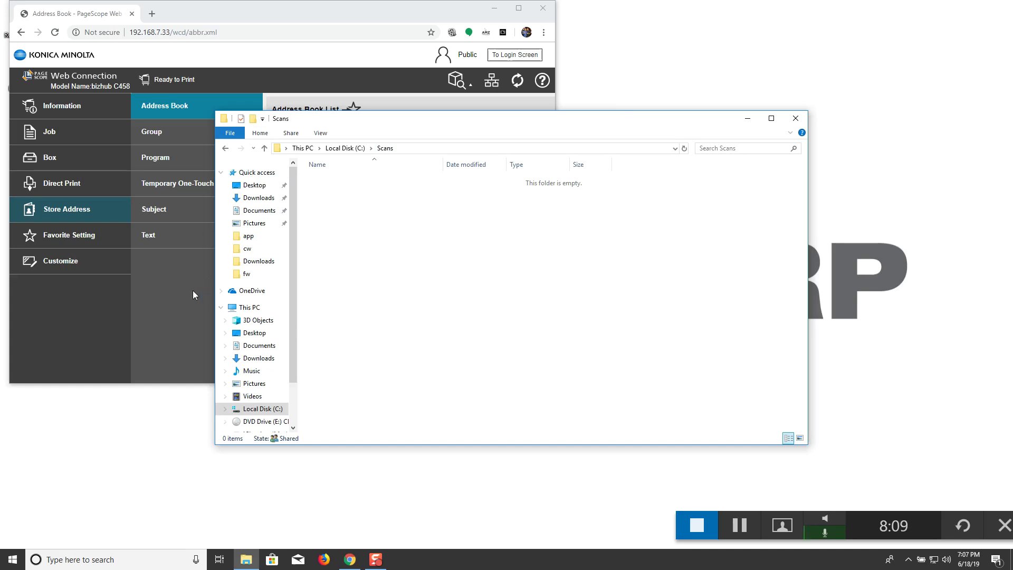
# Step: Create a desktop shortcut to the Scans folder from Local Disk (C:)
pyautogui.click(225, 148)
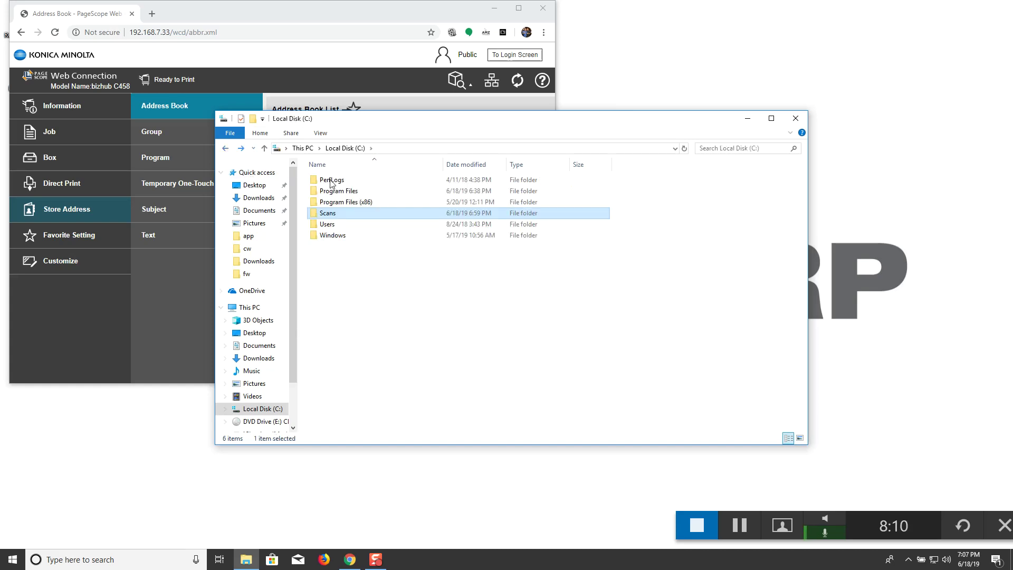
pyautogui.rightClick(335, 216)
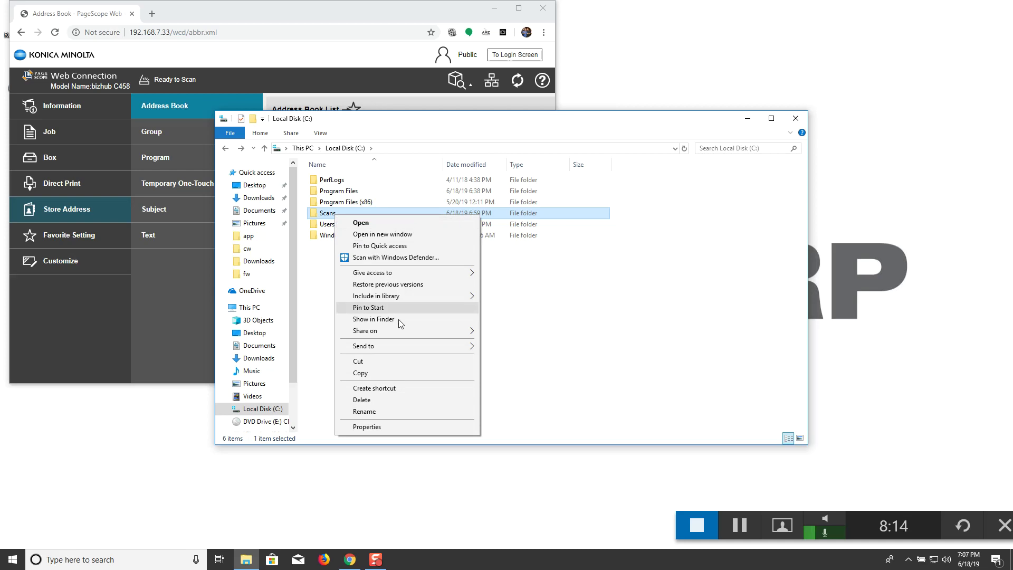
pyautogui.moveTo(420, 347)
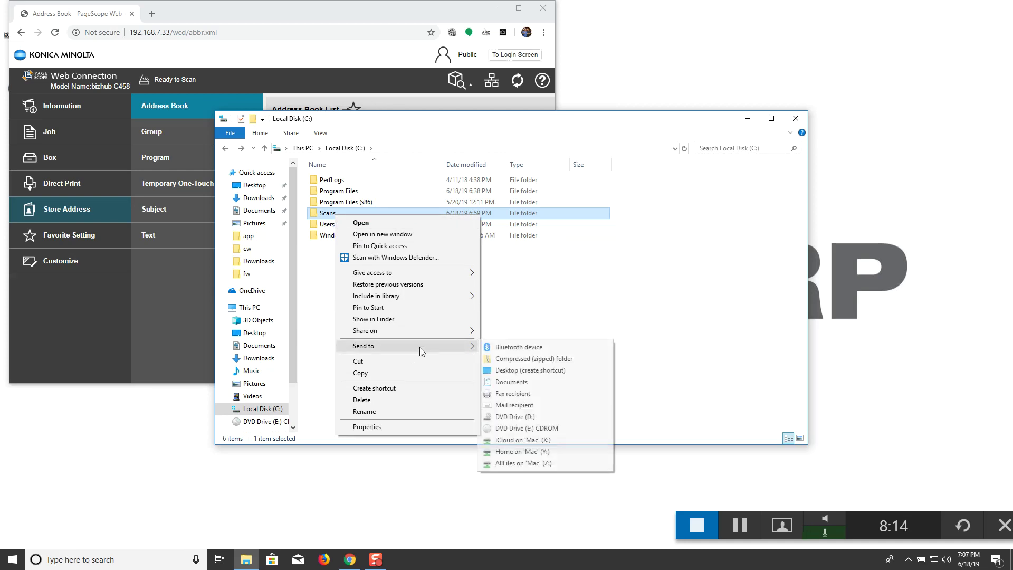
pyautogui.click(502, 371)
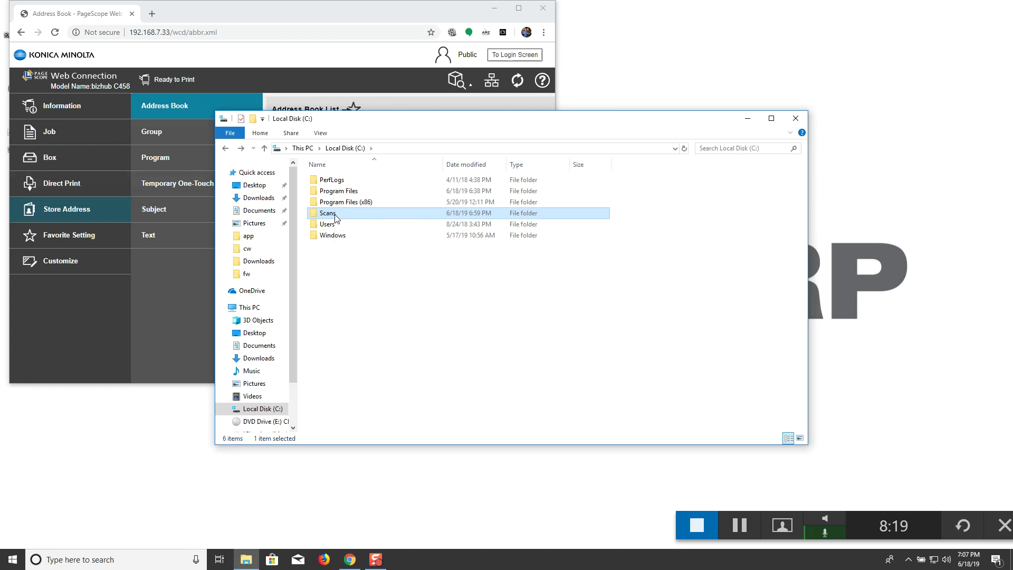
# Step: Pin Scans to Quick access, open it from there, and close the Explorer window
pyautogui.moveTo(334, 215); pyautogui.dragTo(267, 232)
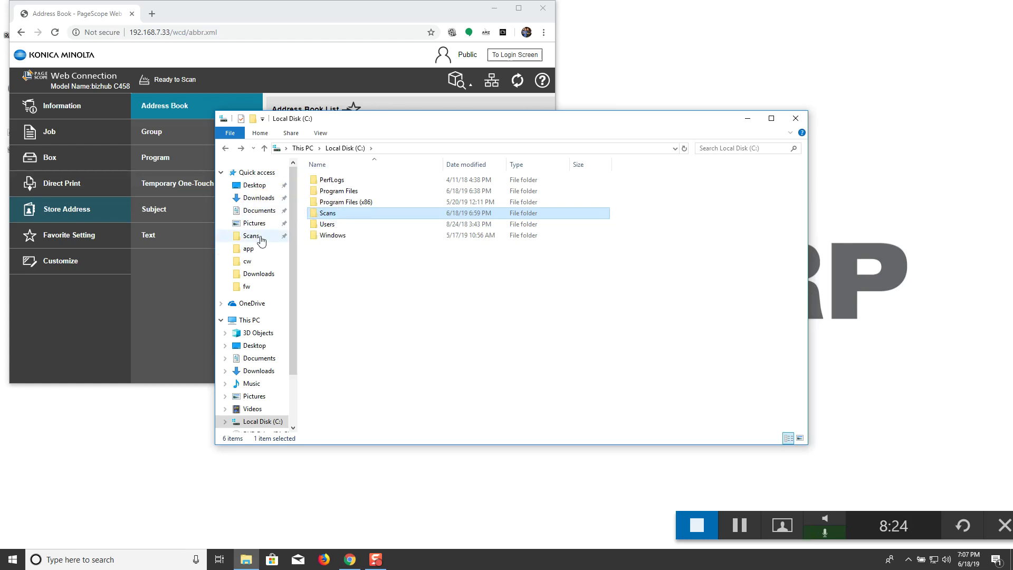
pyautogui.click(260, 237)
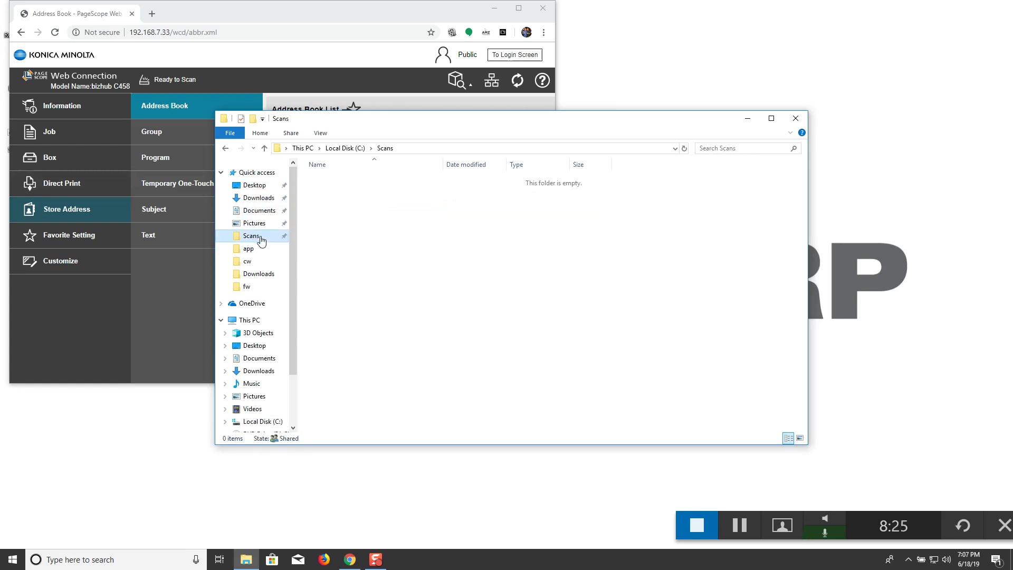
pyautogui.click(796, 117)
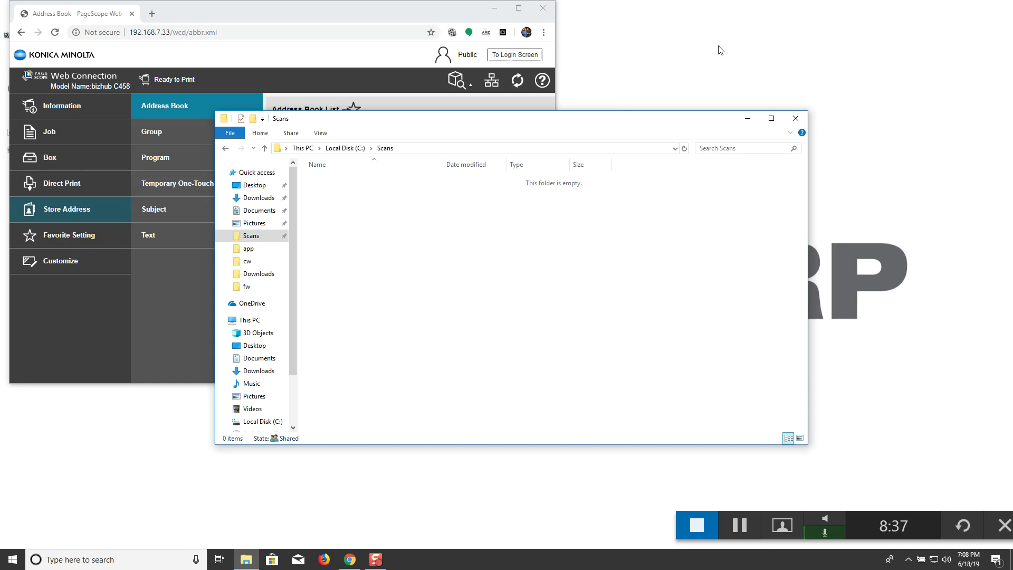
pyautogui.click(796, 118)
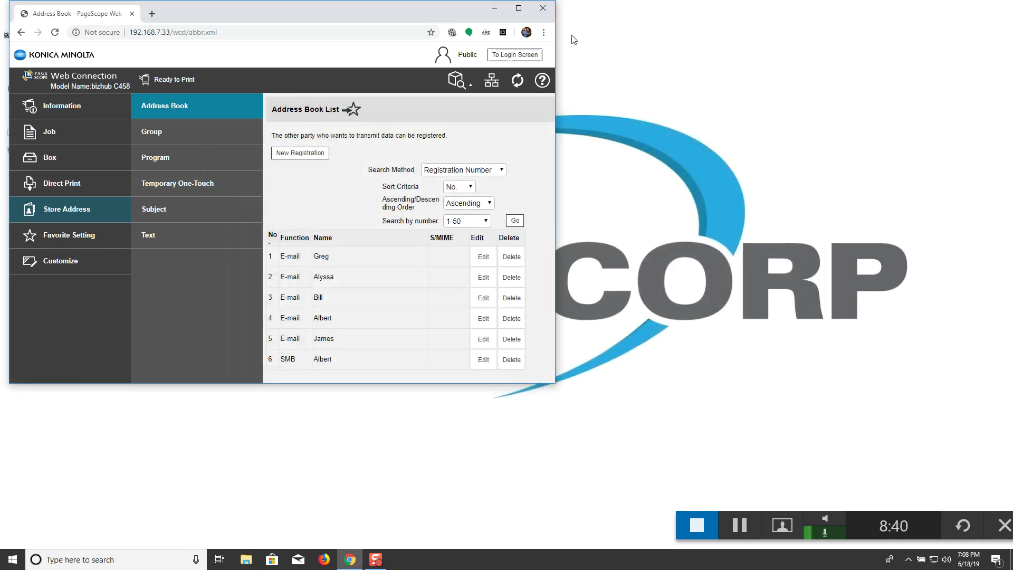